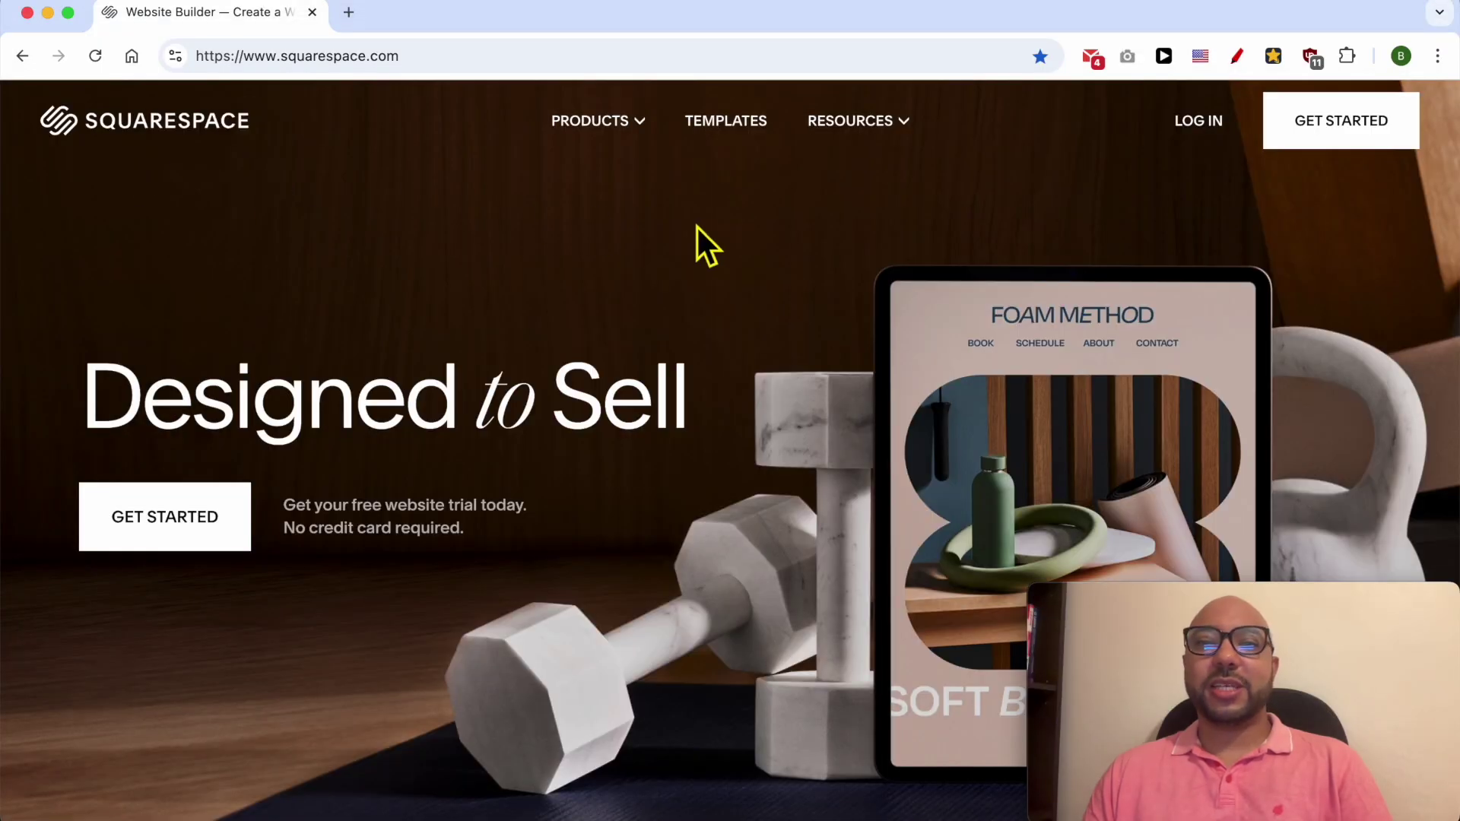
- Log in to Squarespace with the saved credentials to reach the Dashboard's website list
{"action": "left_click", "coordinate": [1202, 128]}
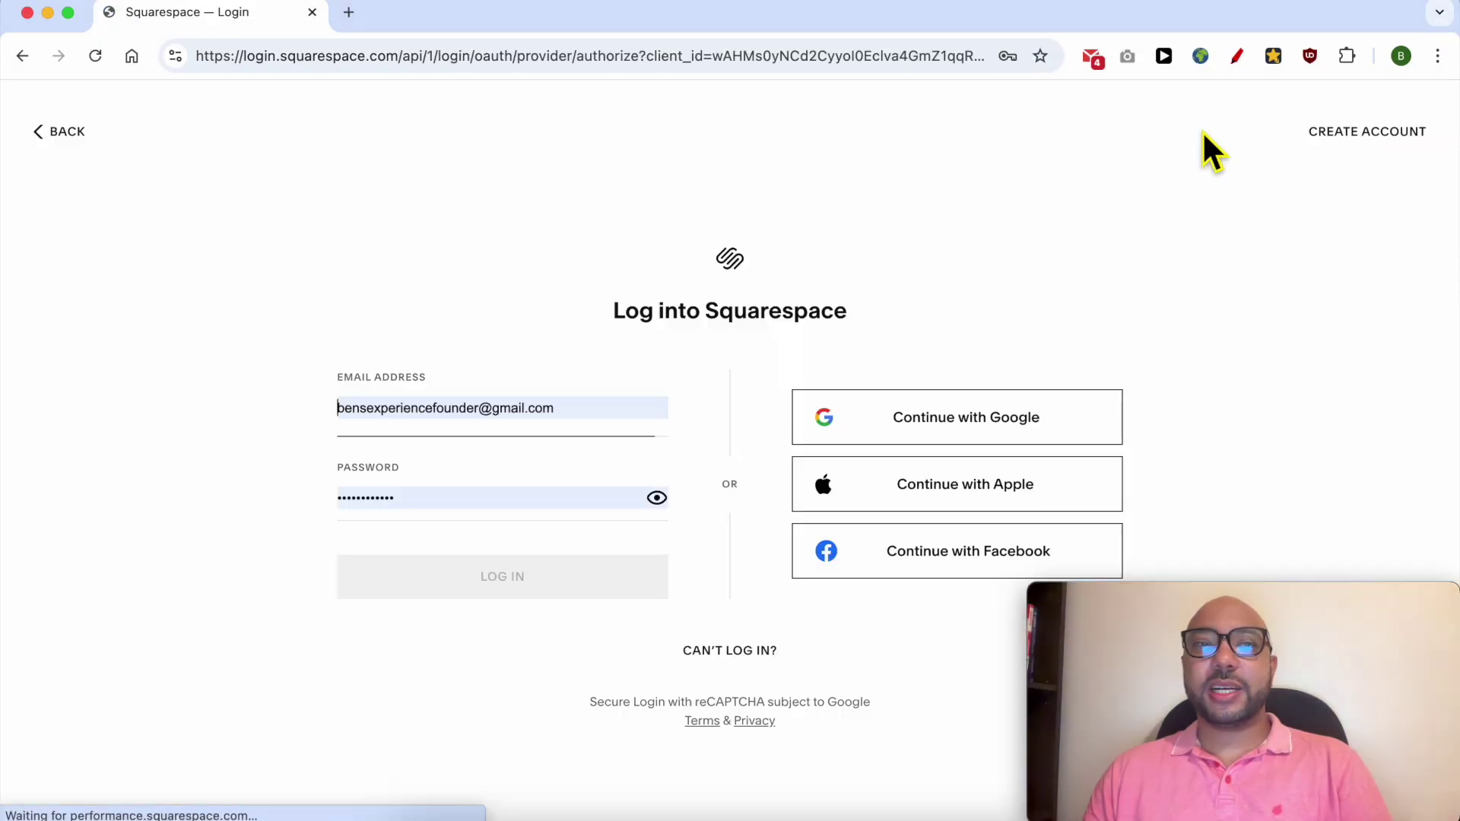
{"action": "left_click", "coordinate": [440, 592]}
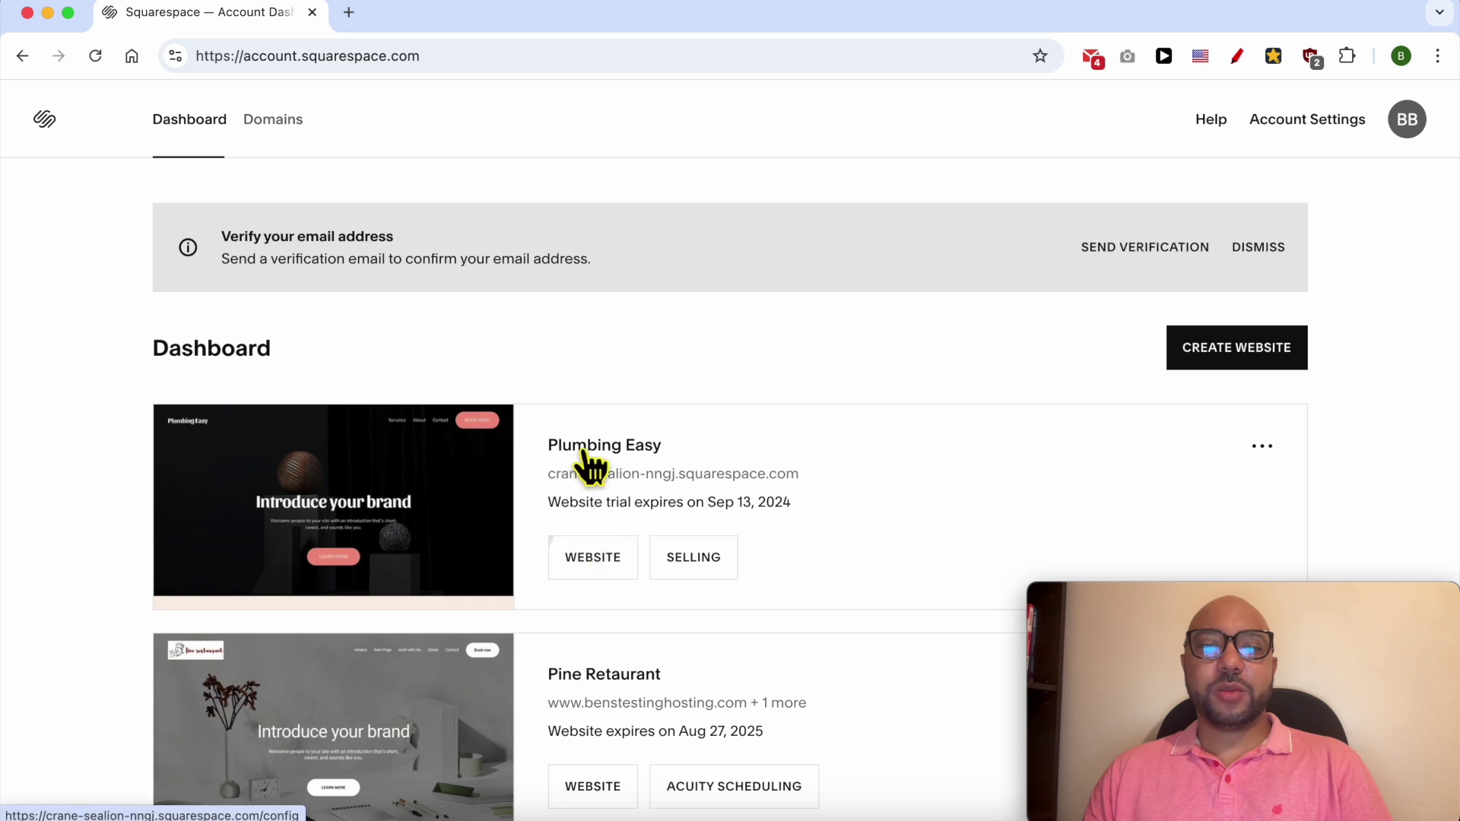
- Open Pine Retaurant in the editor, set Site Availability to Private, and save
{"action": "left_click", "coordinate": [582, 570]}
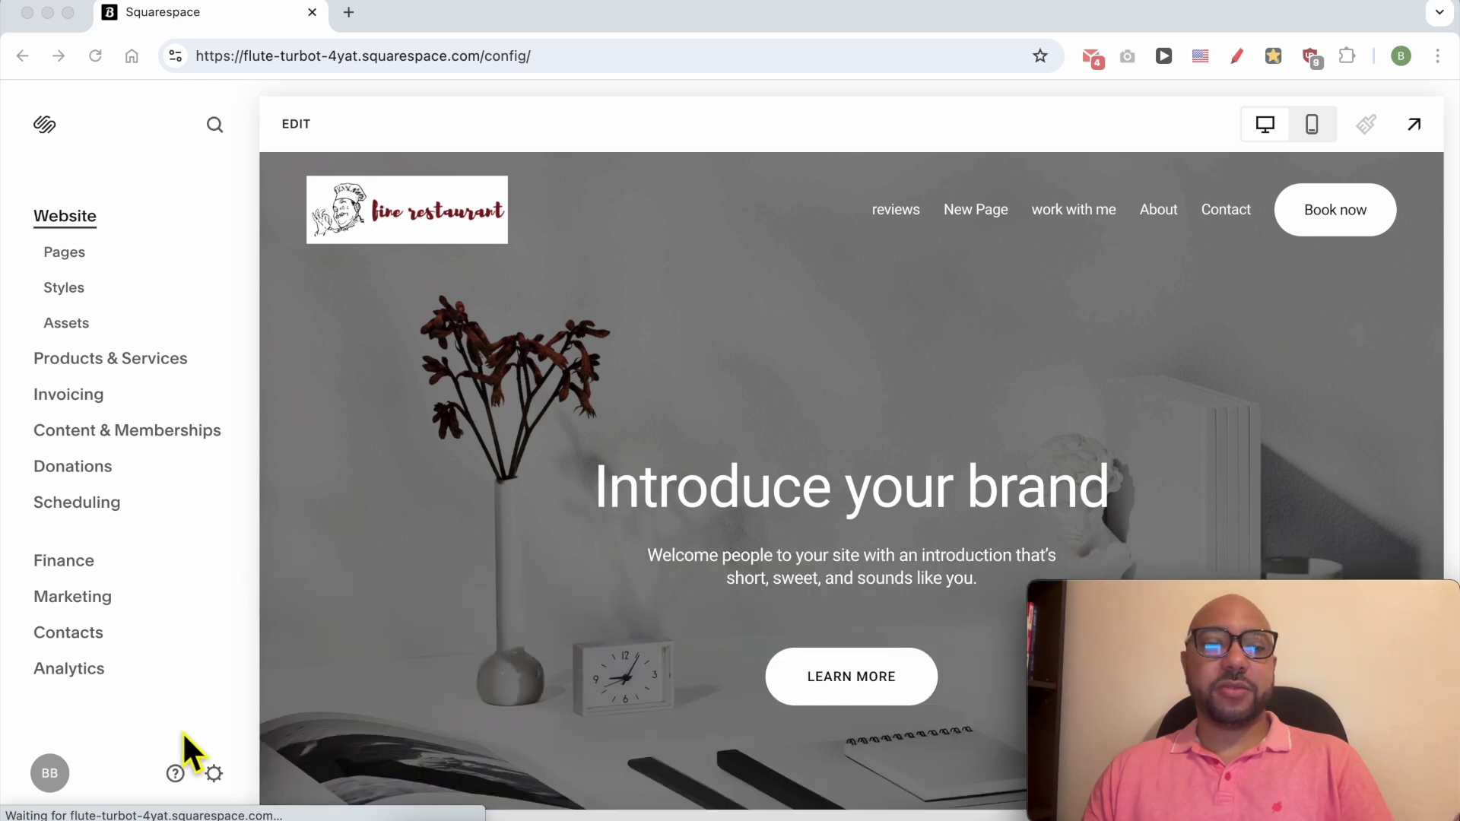
{"action": "left_click", "coordinate": [214, 773]}
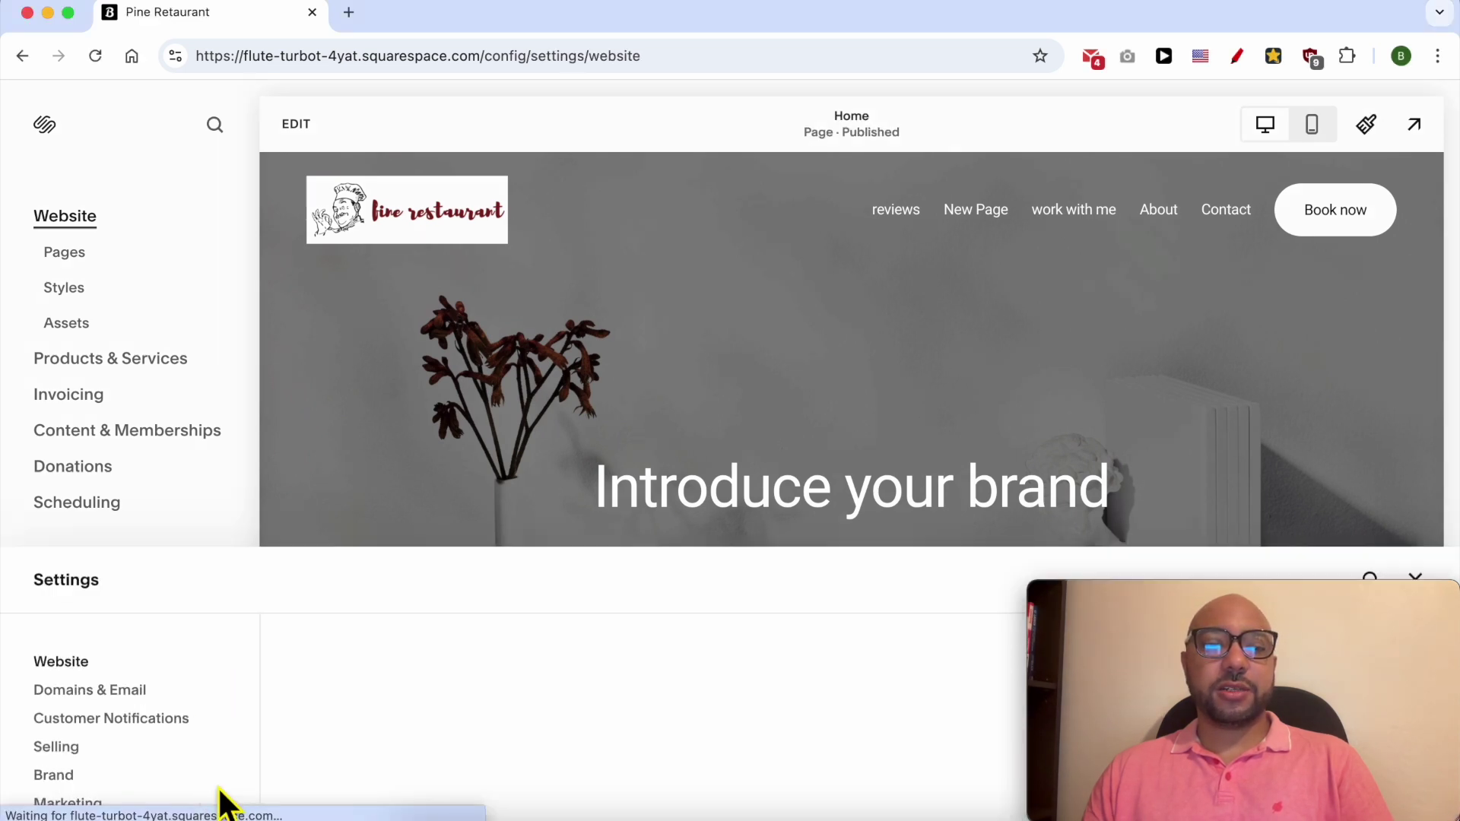
{"action": "left_click", "coordinate": [741, 335]}
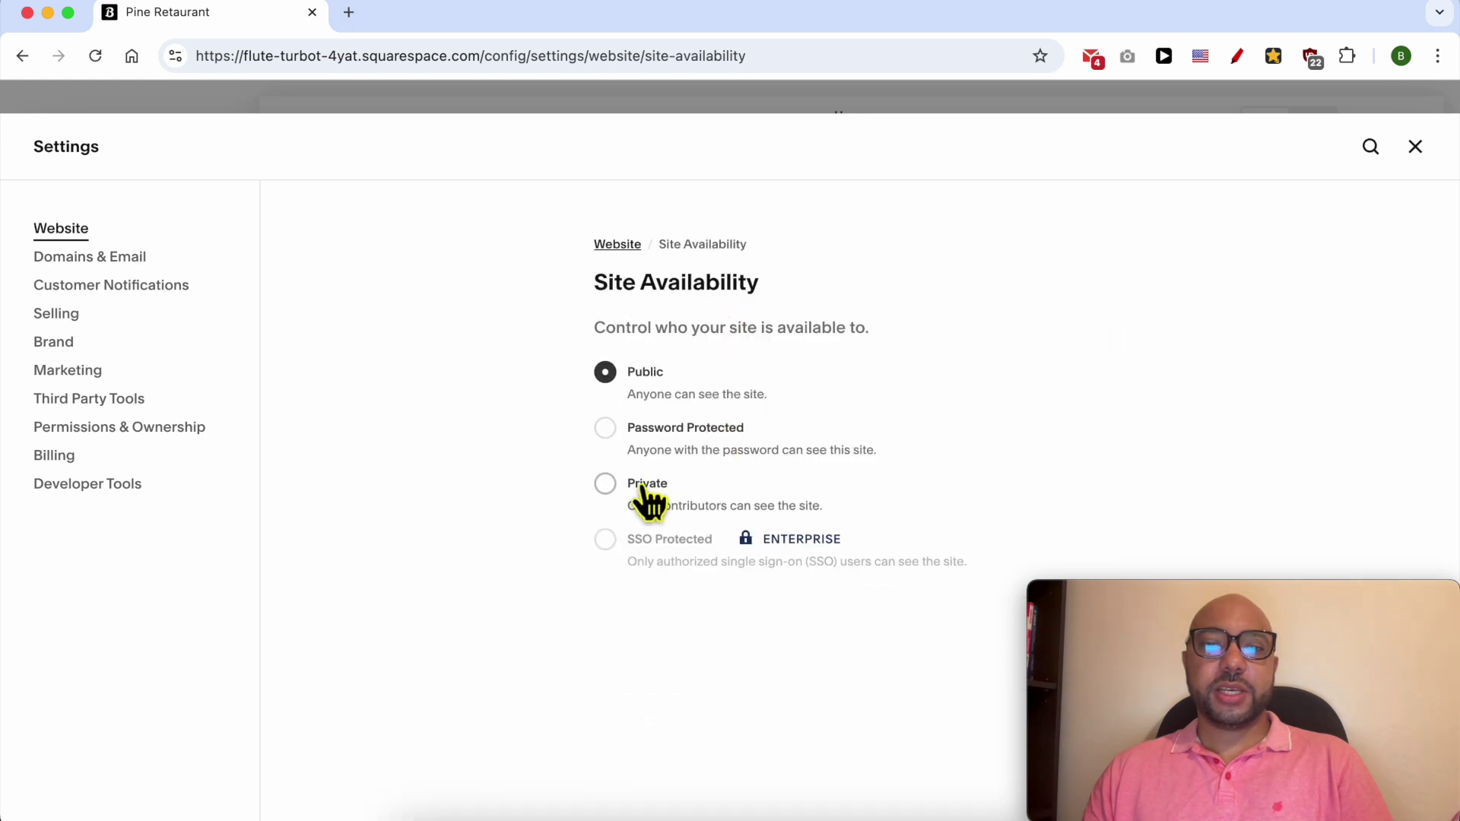
{"action": "left_click", "coordinate": [647, 494]}
{"action": "left_click", "coordinate": [1399, 146]}
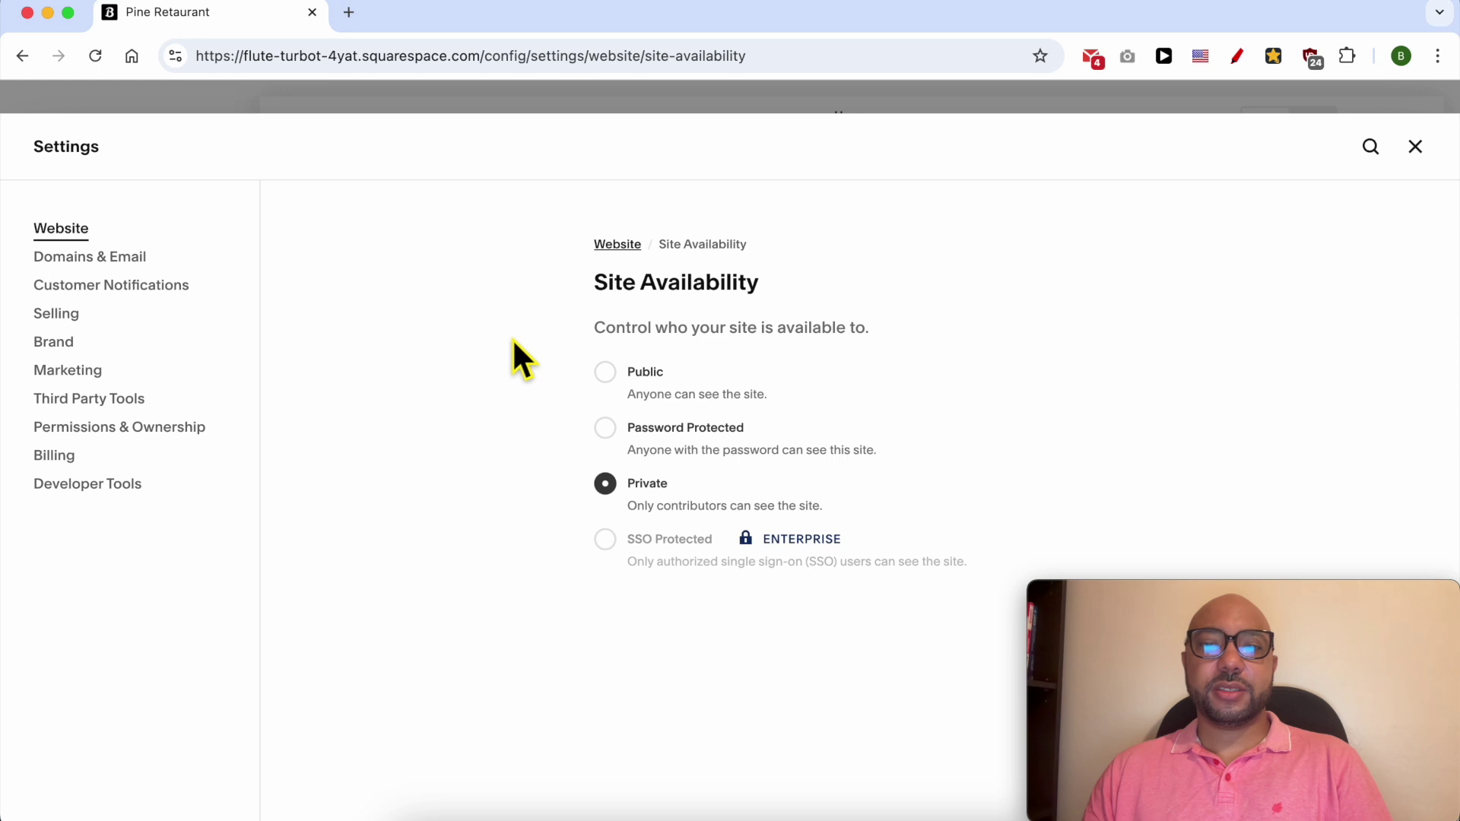
{"action": "left_click", "coordinate": [1415, 147]}
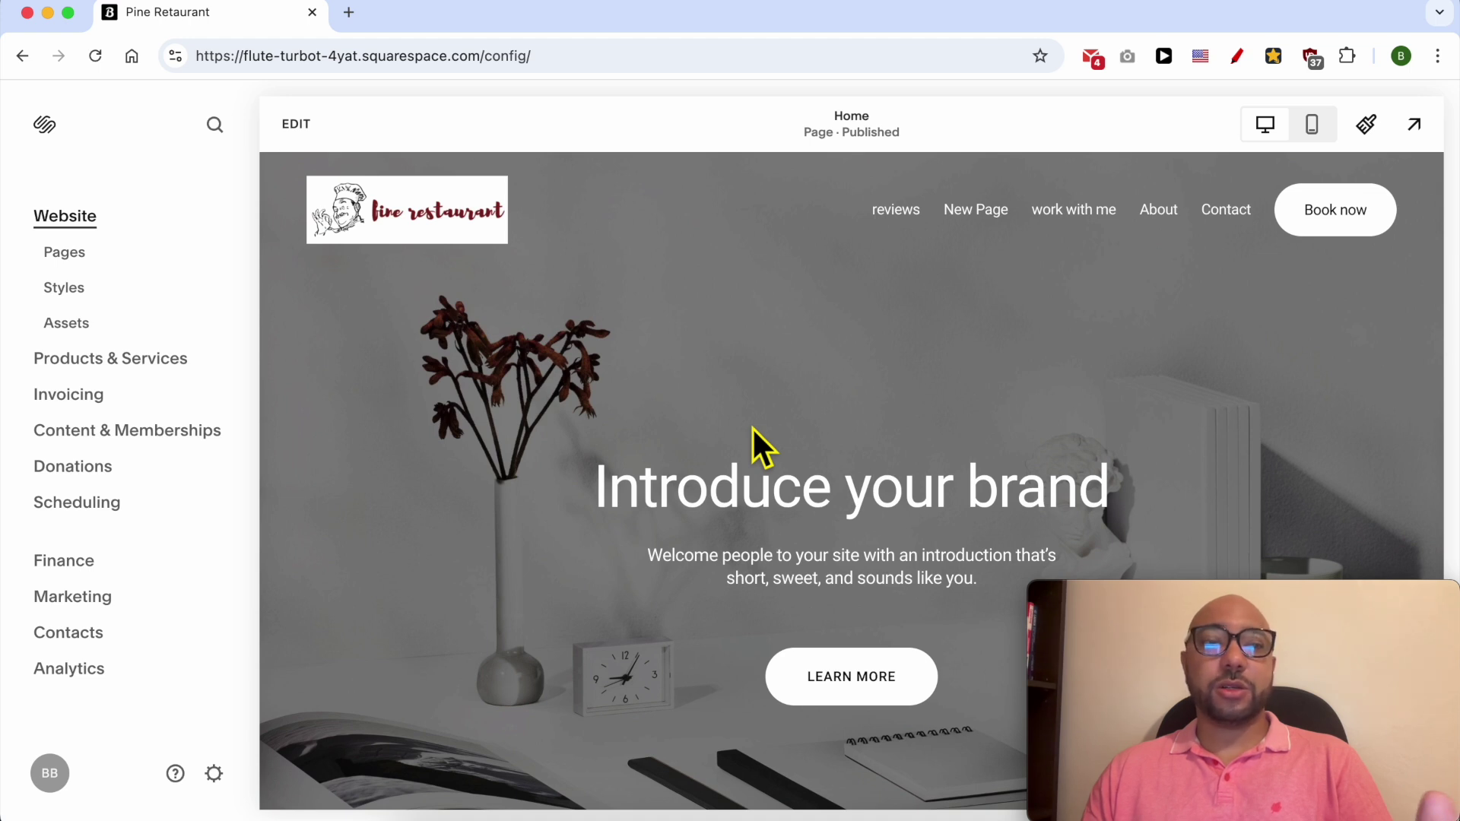
{"action": "left_click", "coordinate": [214, 774]}
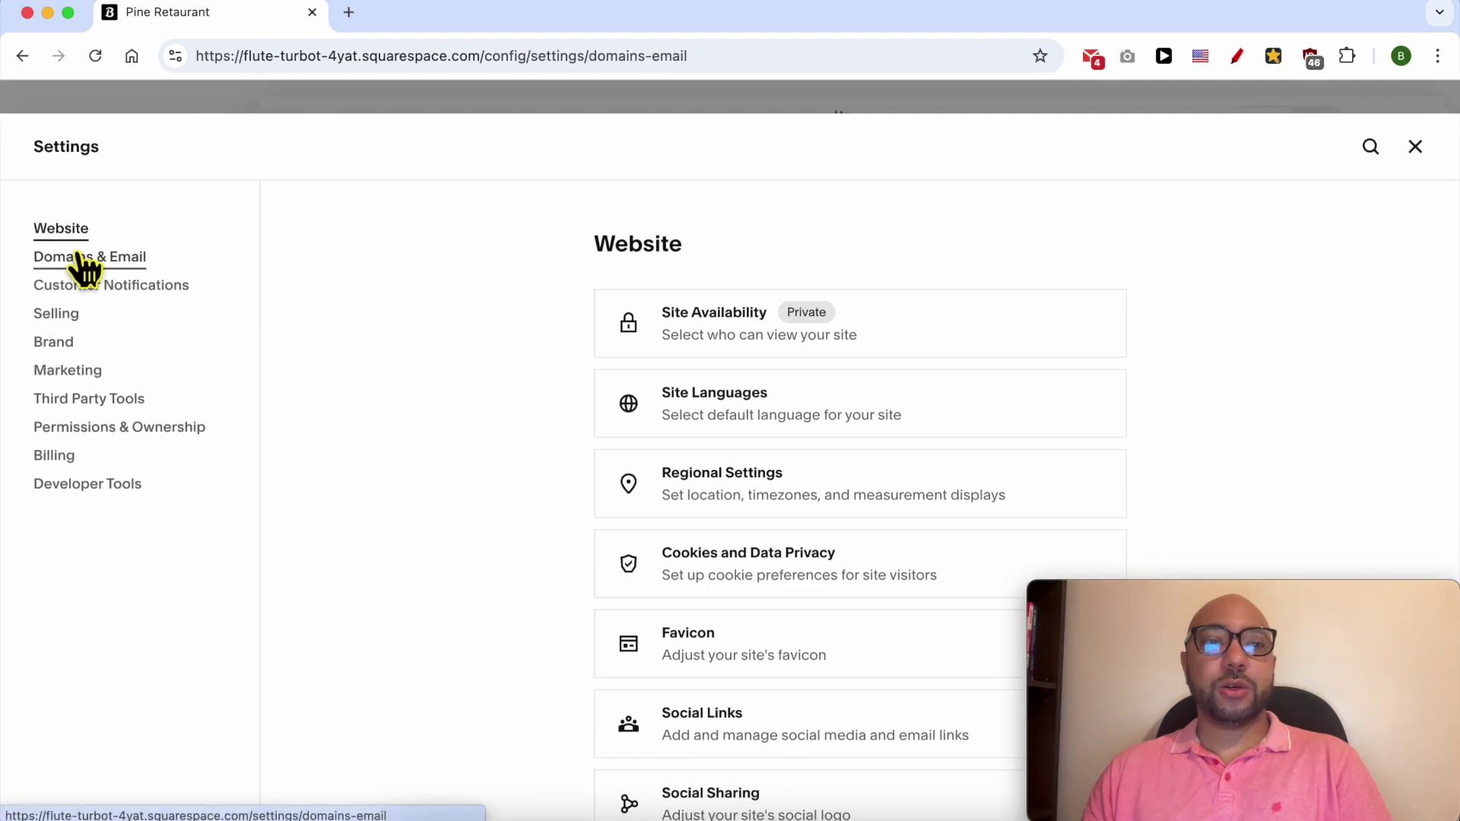
- Open the site's built-in domain from Domains & Email in an incognito window
{"action": "left_click", "coordinate": [80, 257]}
{"action": "left_click", "coordinate": [766, 342]}
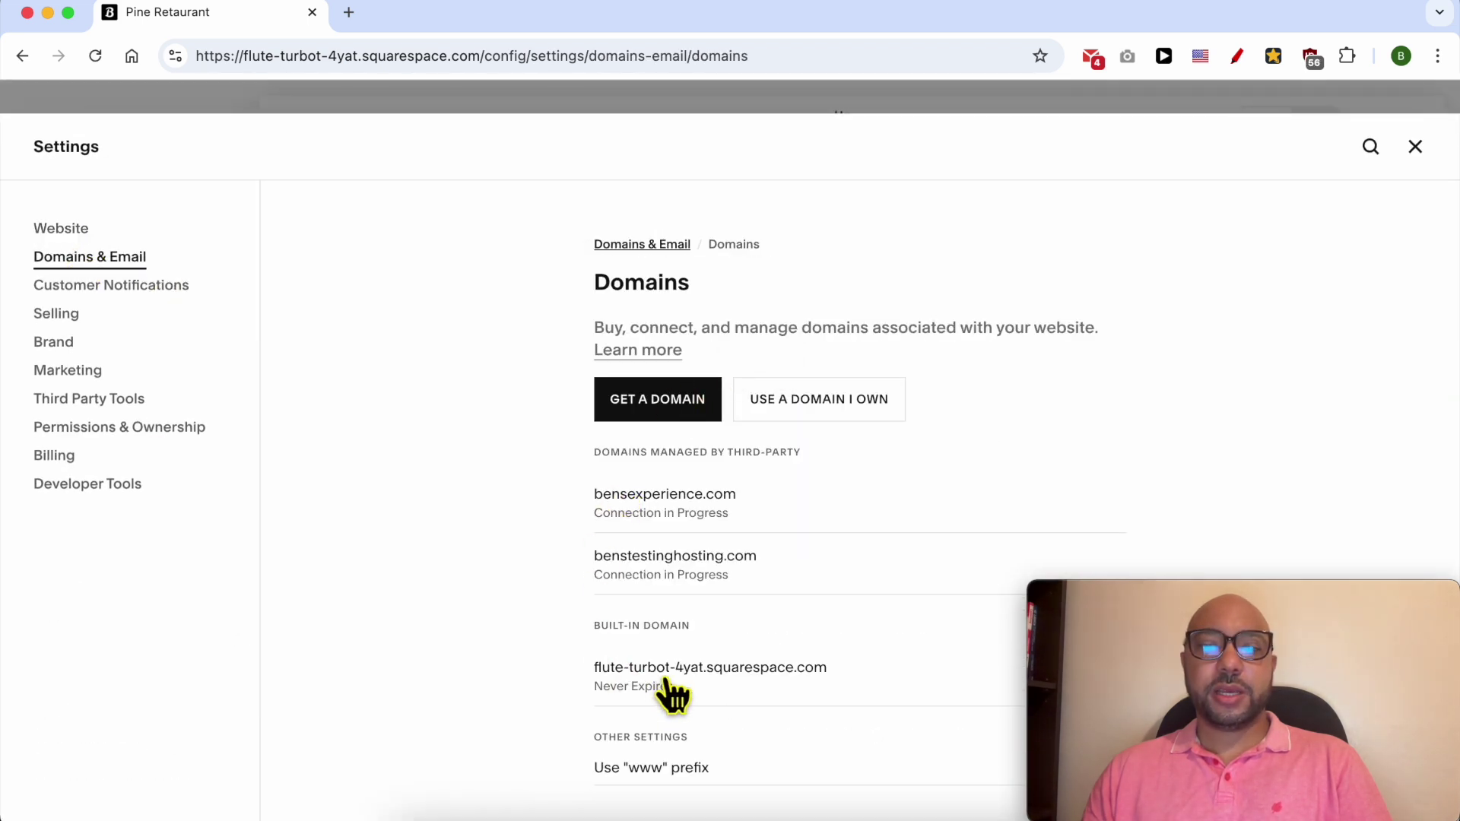
{"action": "left_click", "coordinate": [679, 690]}
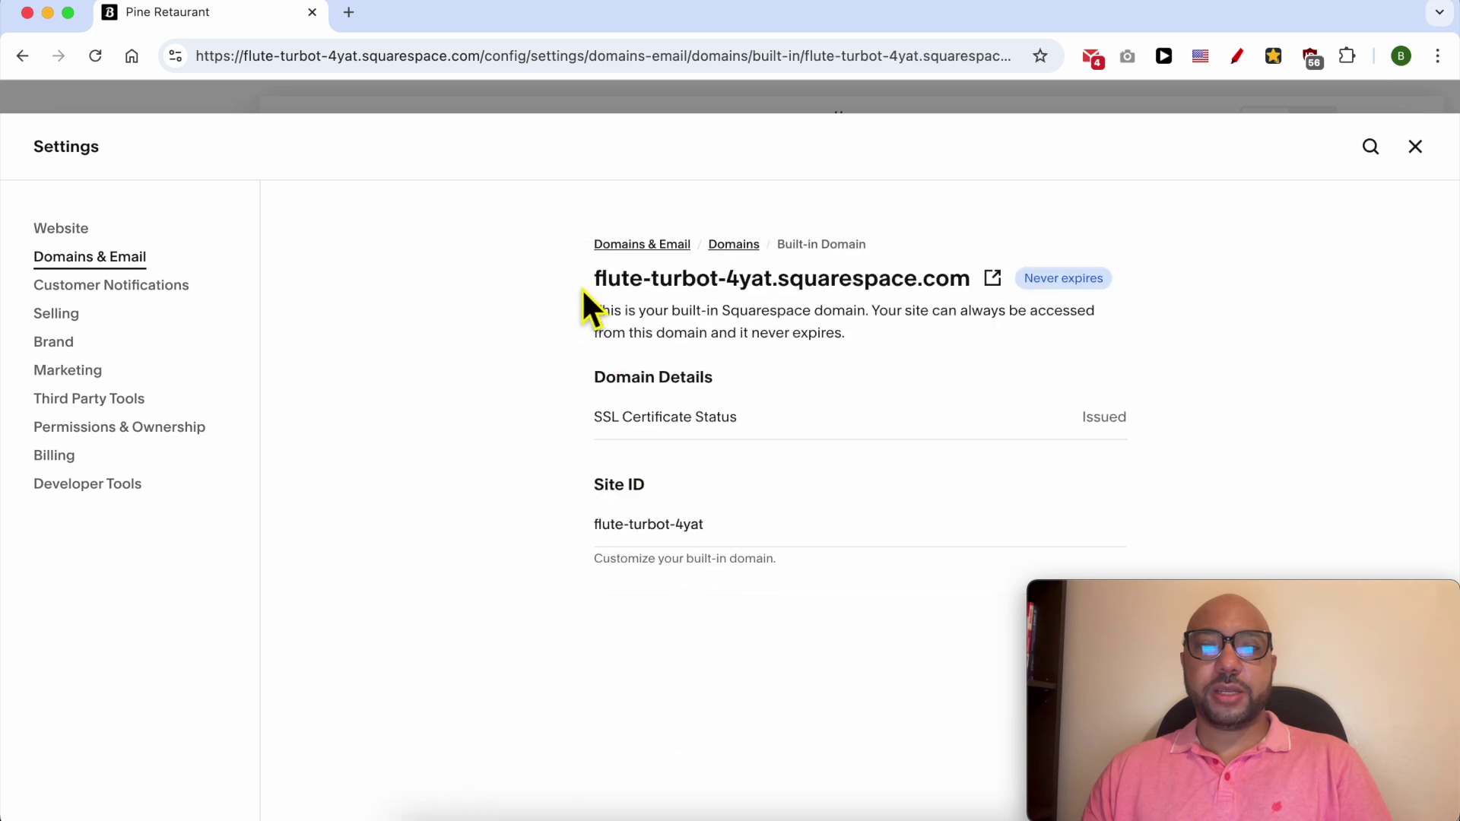
{"action": "left_click_drag", "start_coordinate": [592, 278], "coordinate": [969, 287]}
{"action": "right_click", "coordinate": [940, 282]}
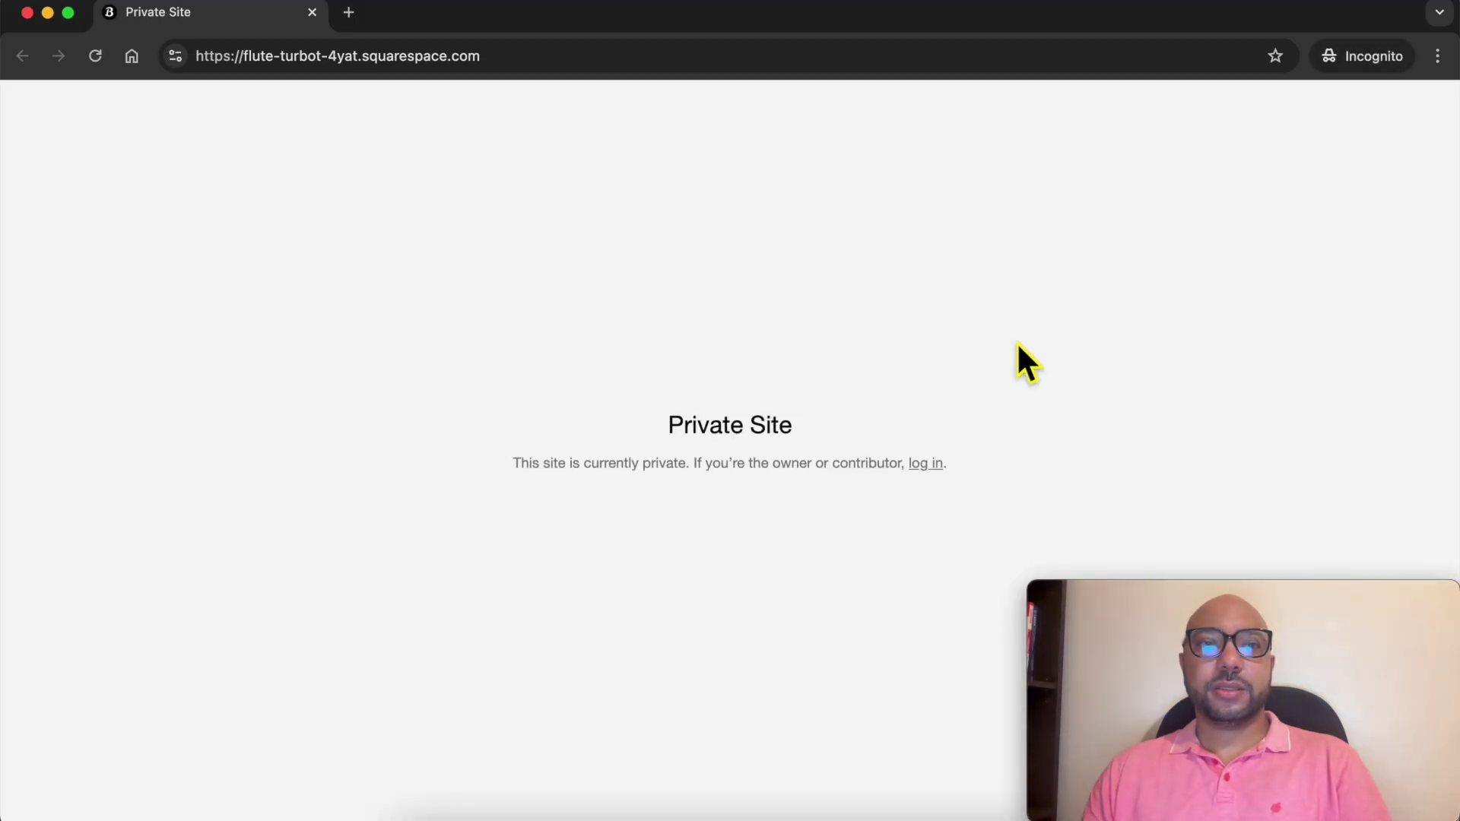
- Confirm the incognito page shows the Private Site notice, then return to the editor
{"action": "left_click_drag", "start_coordinate": [656, 424], "coordinate": [943, 435]}
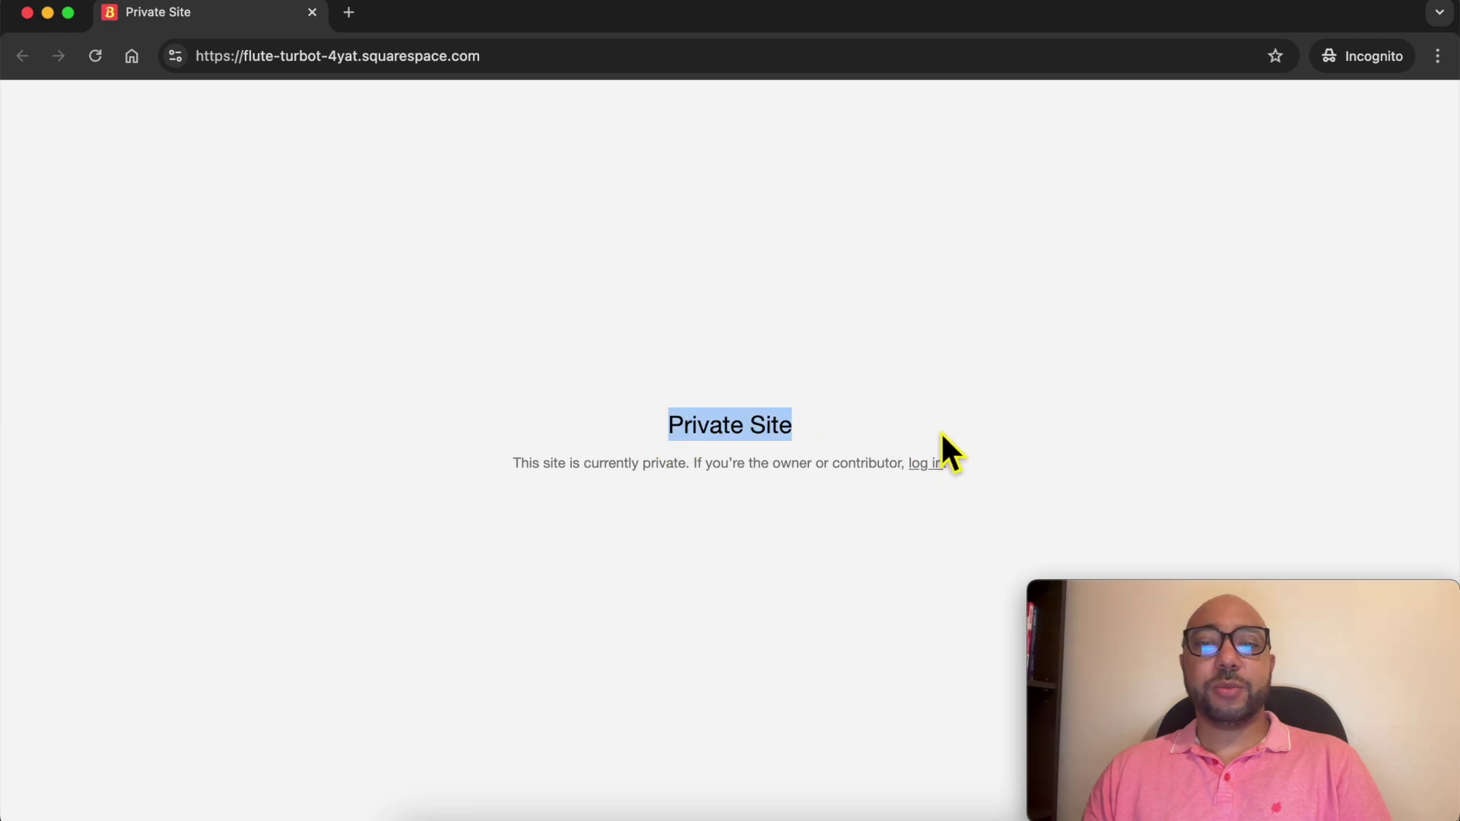
{"action": "left_click_drag", "start_coordinate": [20, 355], "coordinate": [283, 339]}
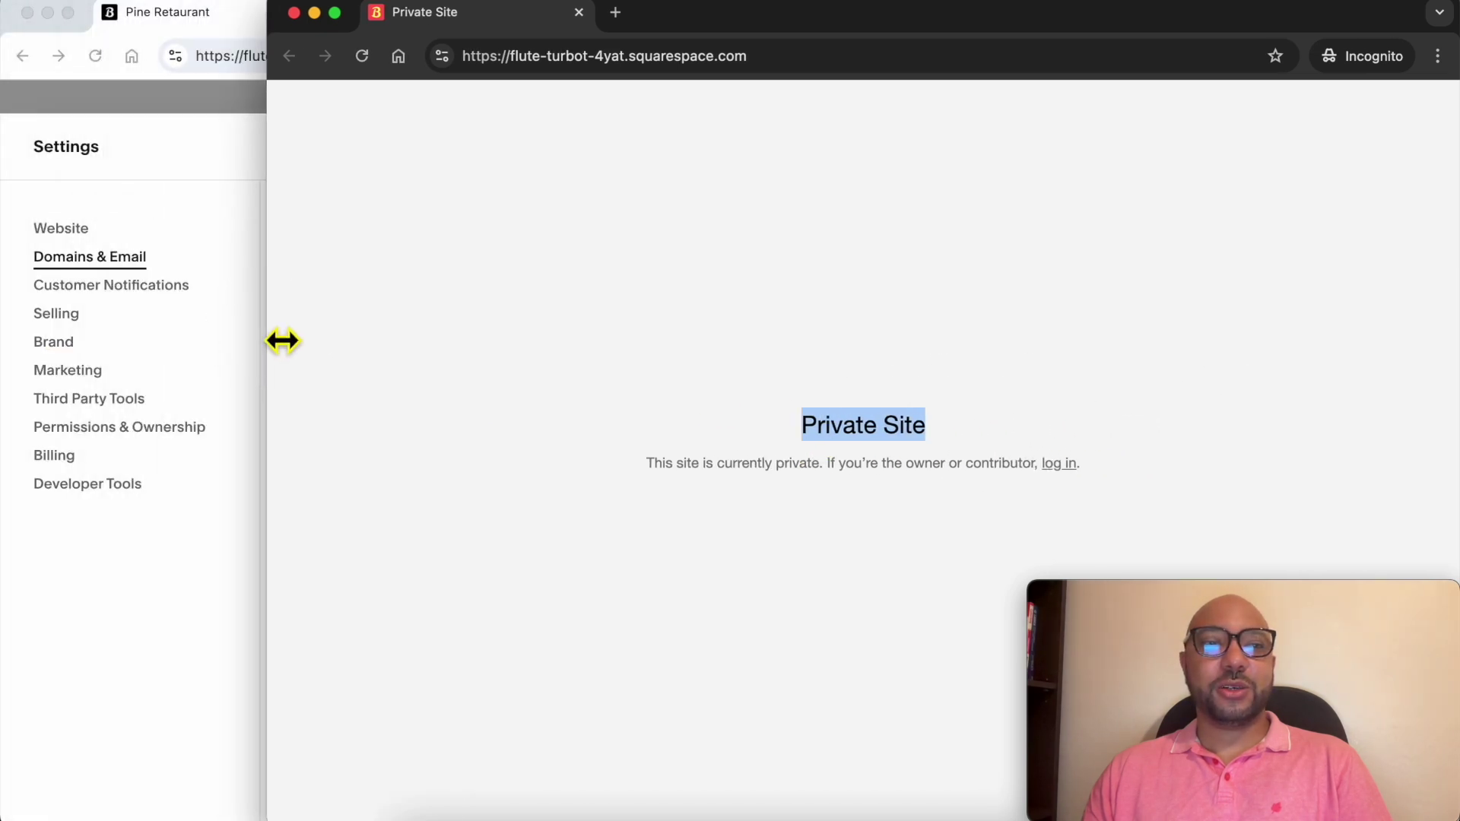
{"action": "left_click", "coordinate": [213, 232]}
{"action": "left_click", "coordinate": [1415, 146]}
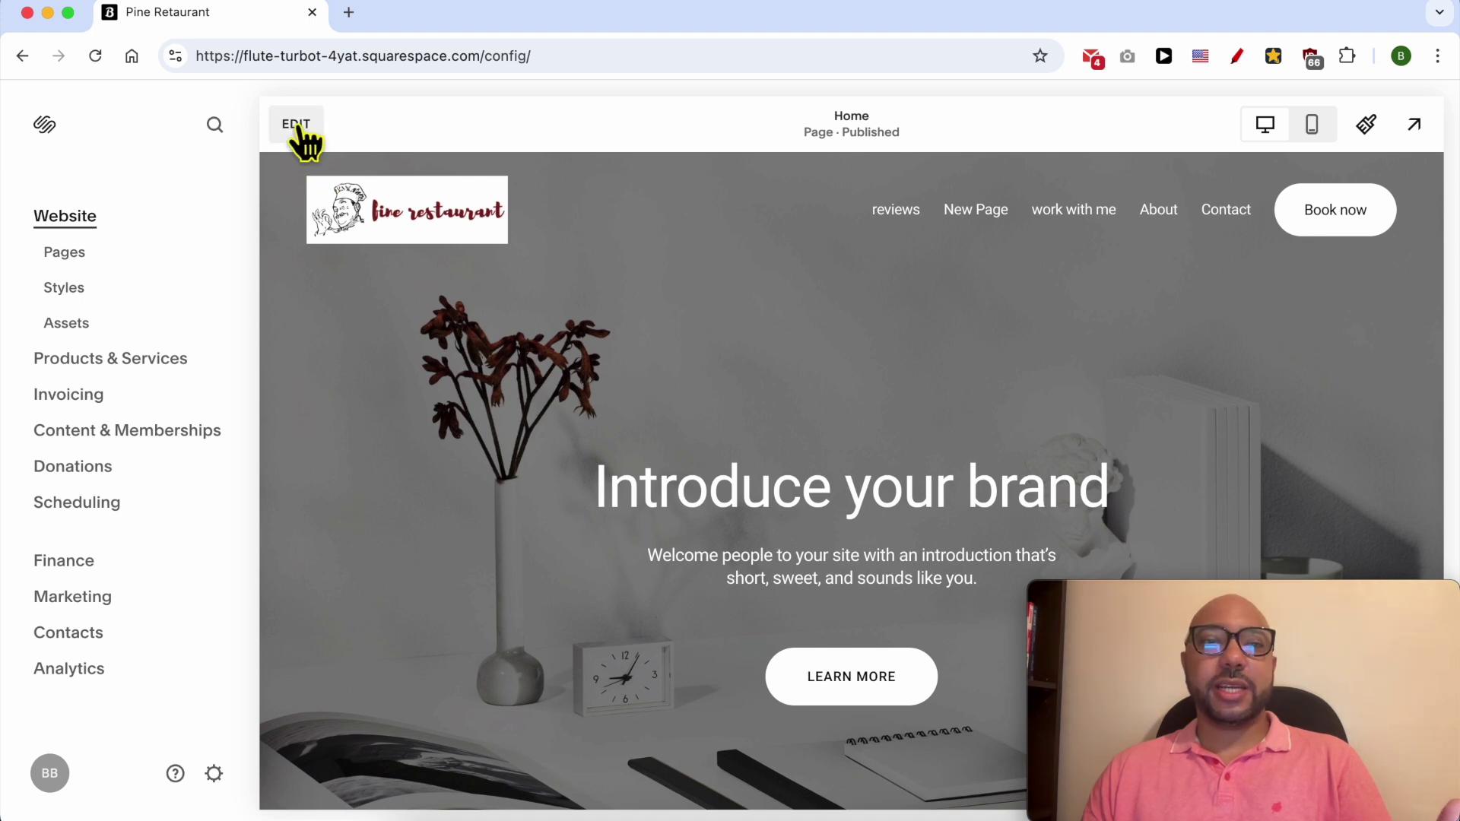
- Switch to the reviews page under Main Navigation and put it in edit mode
{"action": "left_click", "coordinate": [74, 265]}
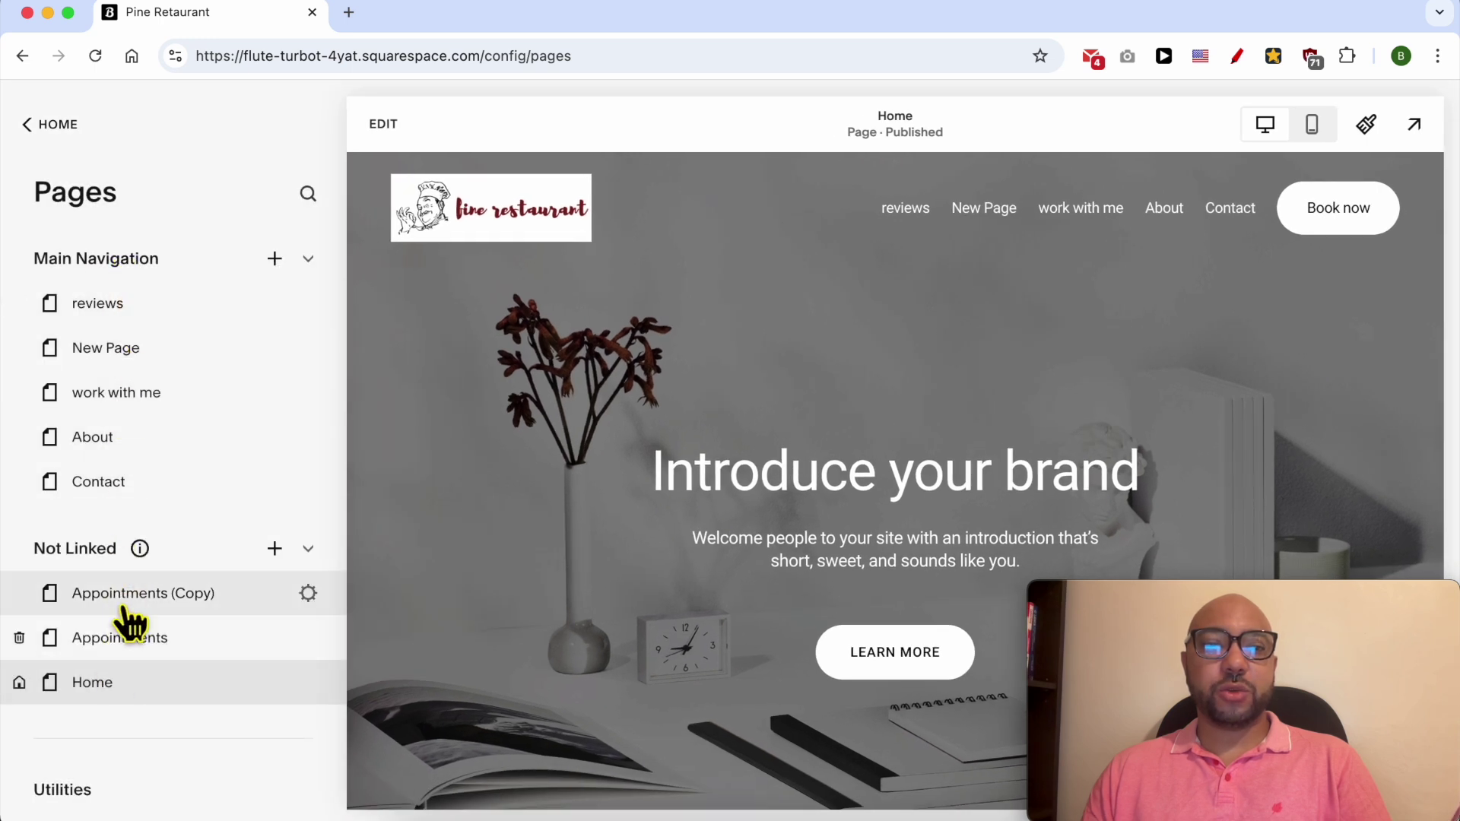
{"action": "left_click", "coordinate": [148, 311]}
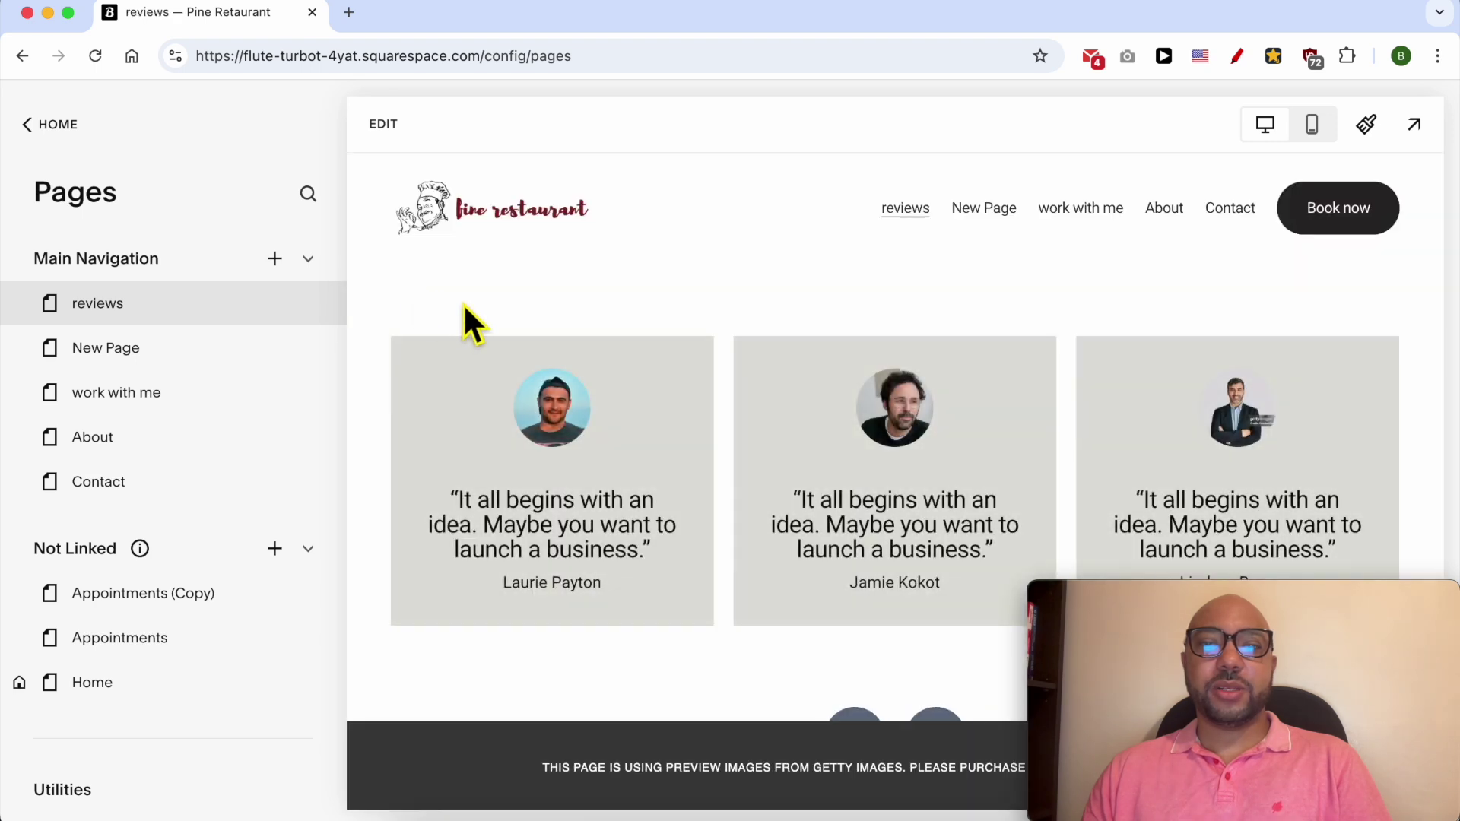
{"action": "left_click", "coordinate": [382, 125]}
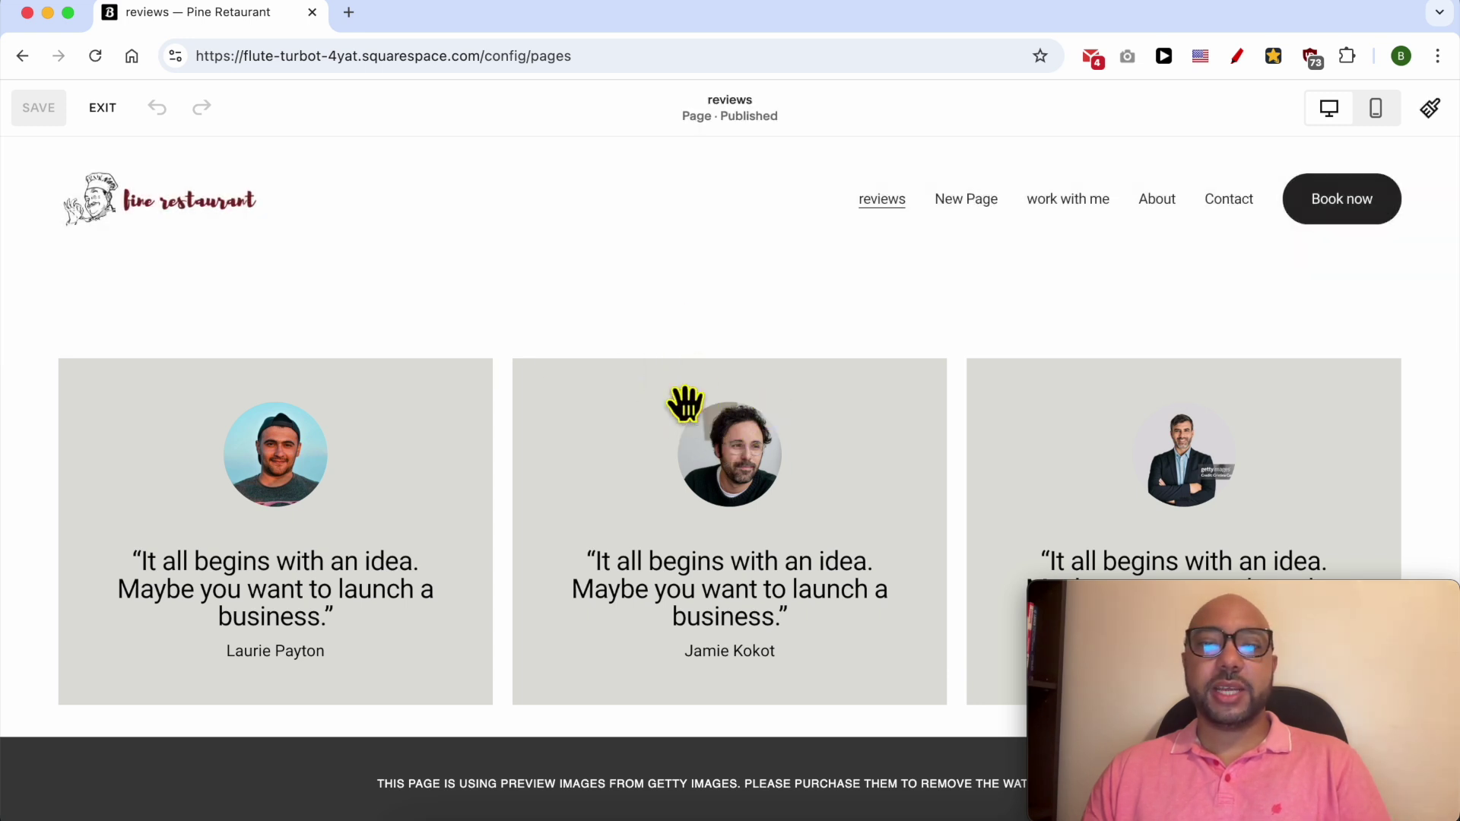
- Briefly enter header editing, leave it, and start editing the site footer
{"action": "left_click", "coordinate": [550, 190]}
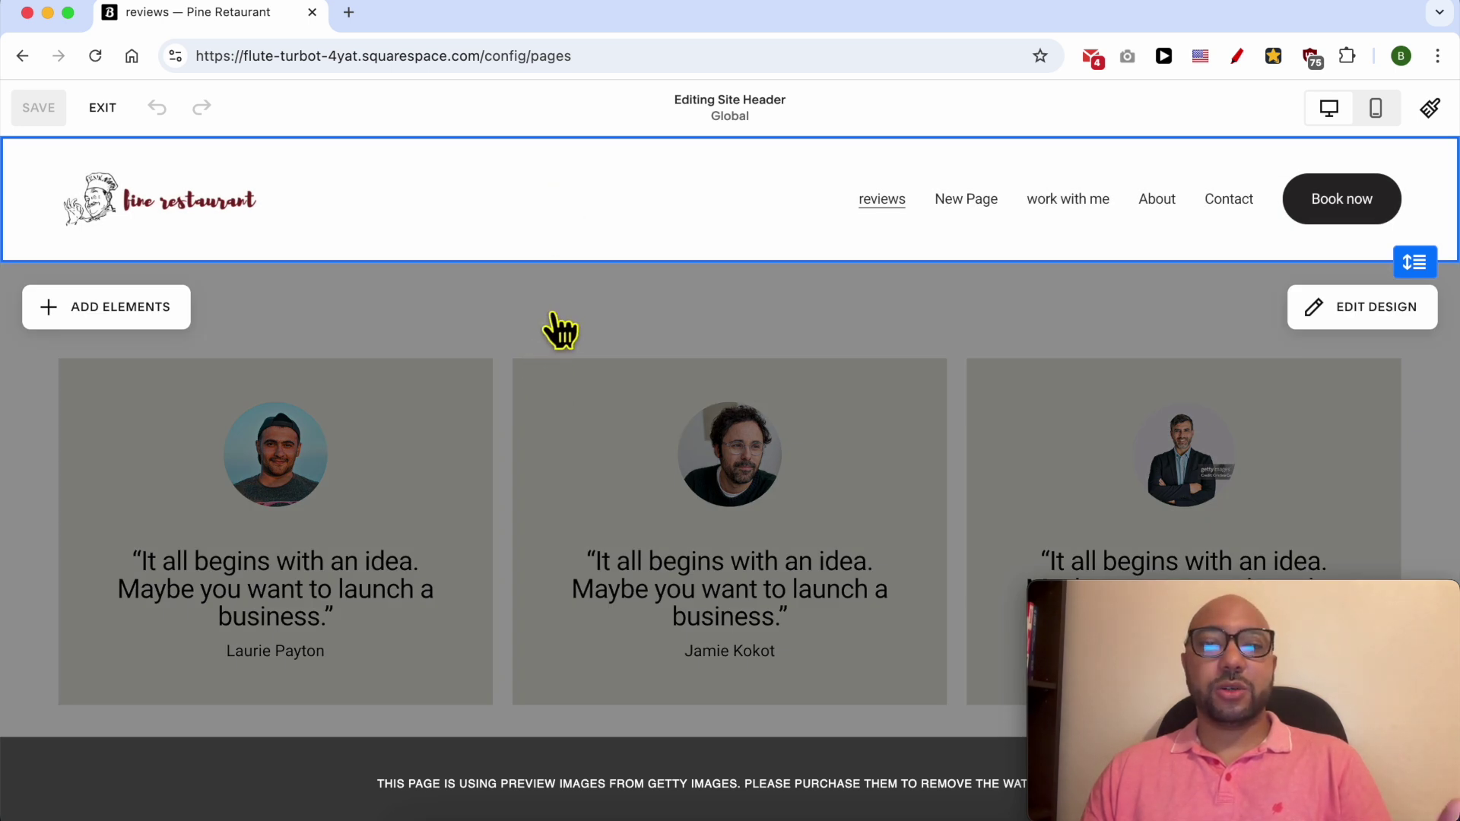
{"action": "scroll", "coordinate": [509, 380], "scroll_direction": "down", "scroll_amount": 10}
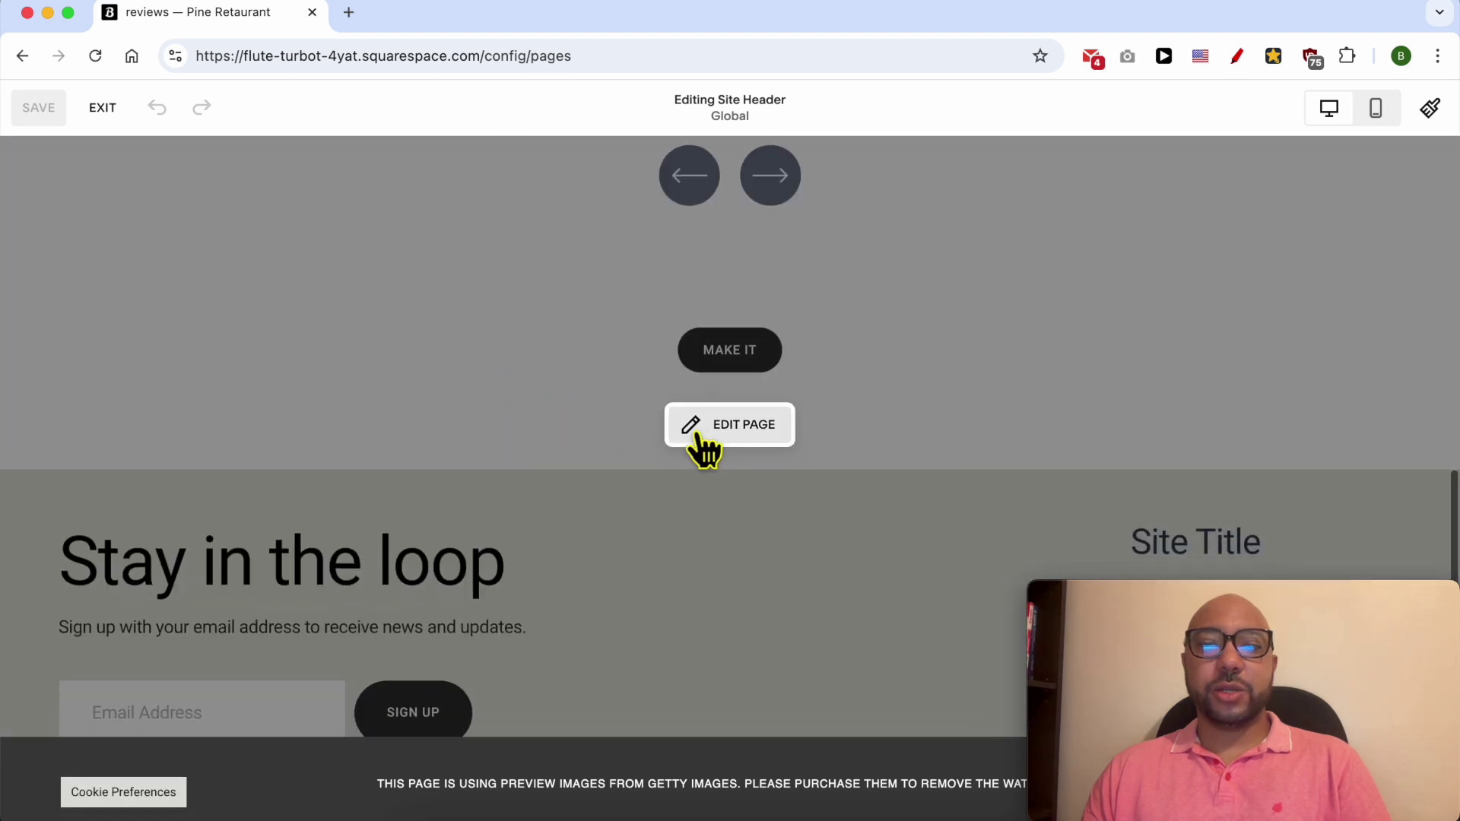
{"action": "left_click", "coordinate": [728, 437]}
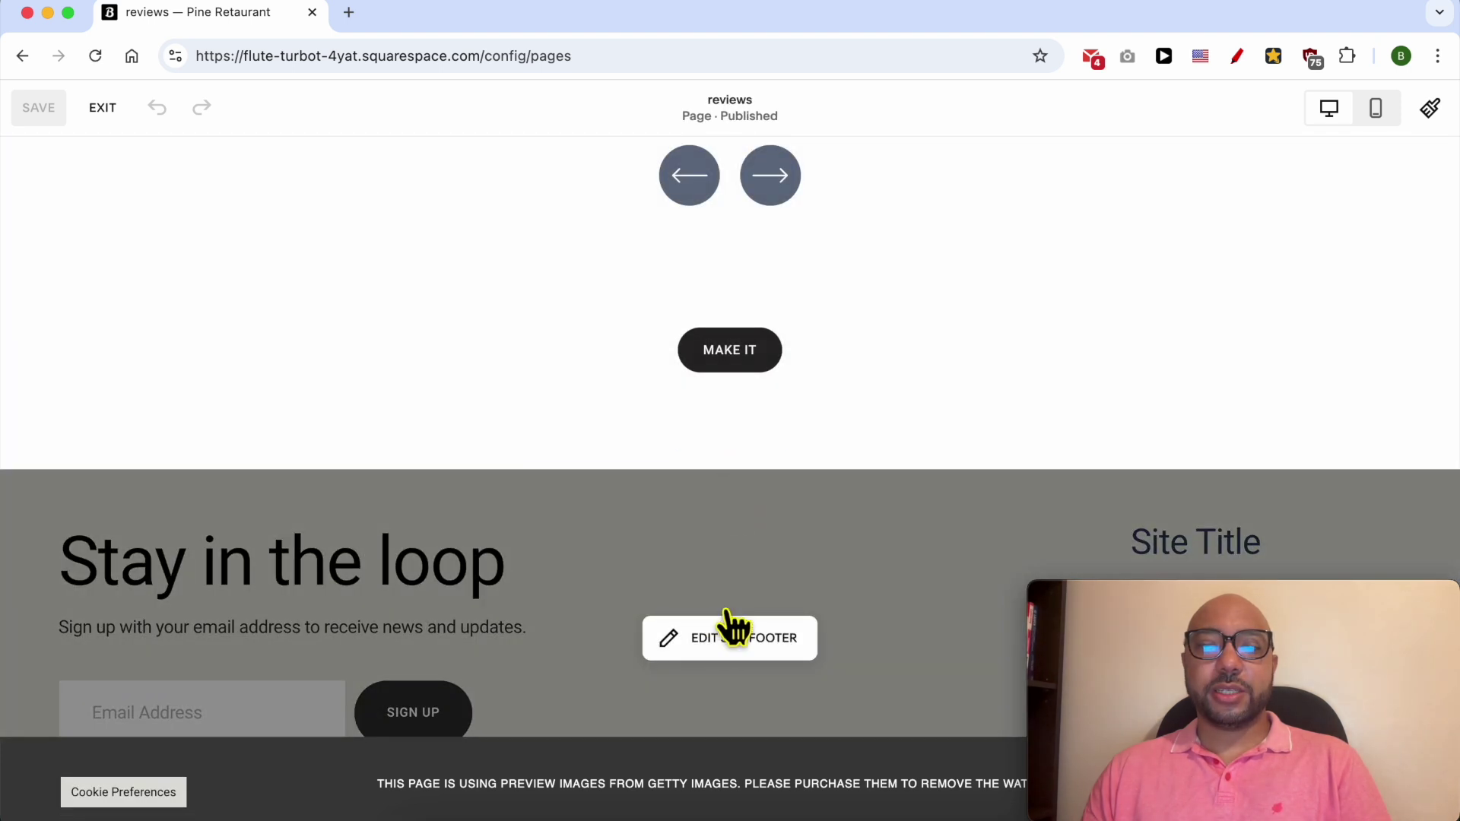
{"action": "left_click", "coordinate": [744, 530]}
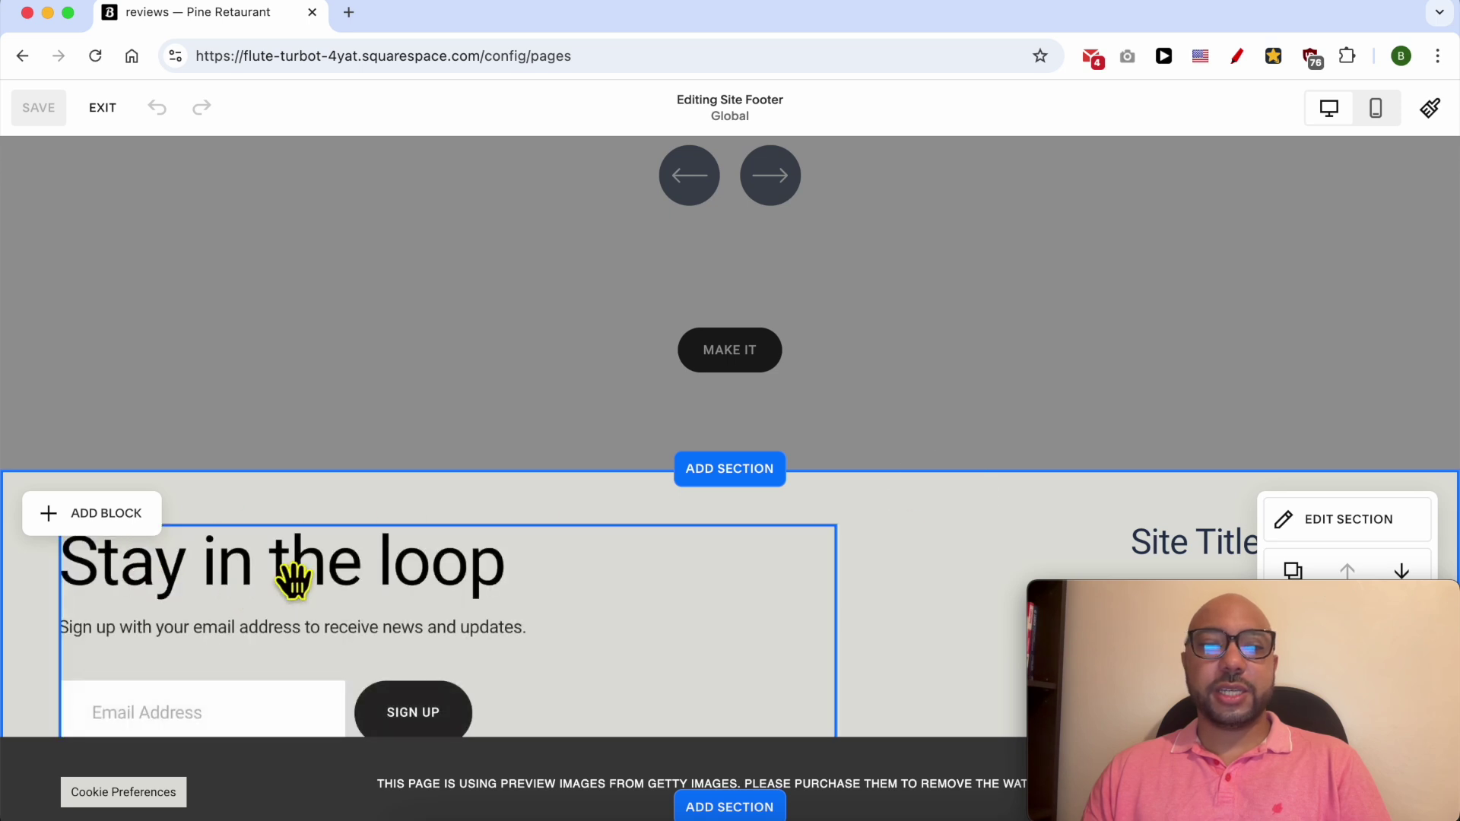
- Nudge the Stay in the loop newsletter block up and right in the footer grid
{"action": "left_click", "coordinate": [419, 596]}
{"action": "left_click_drag", "start_coordinate": [417, 589], "coordinate": [389, 572]}
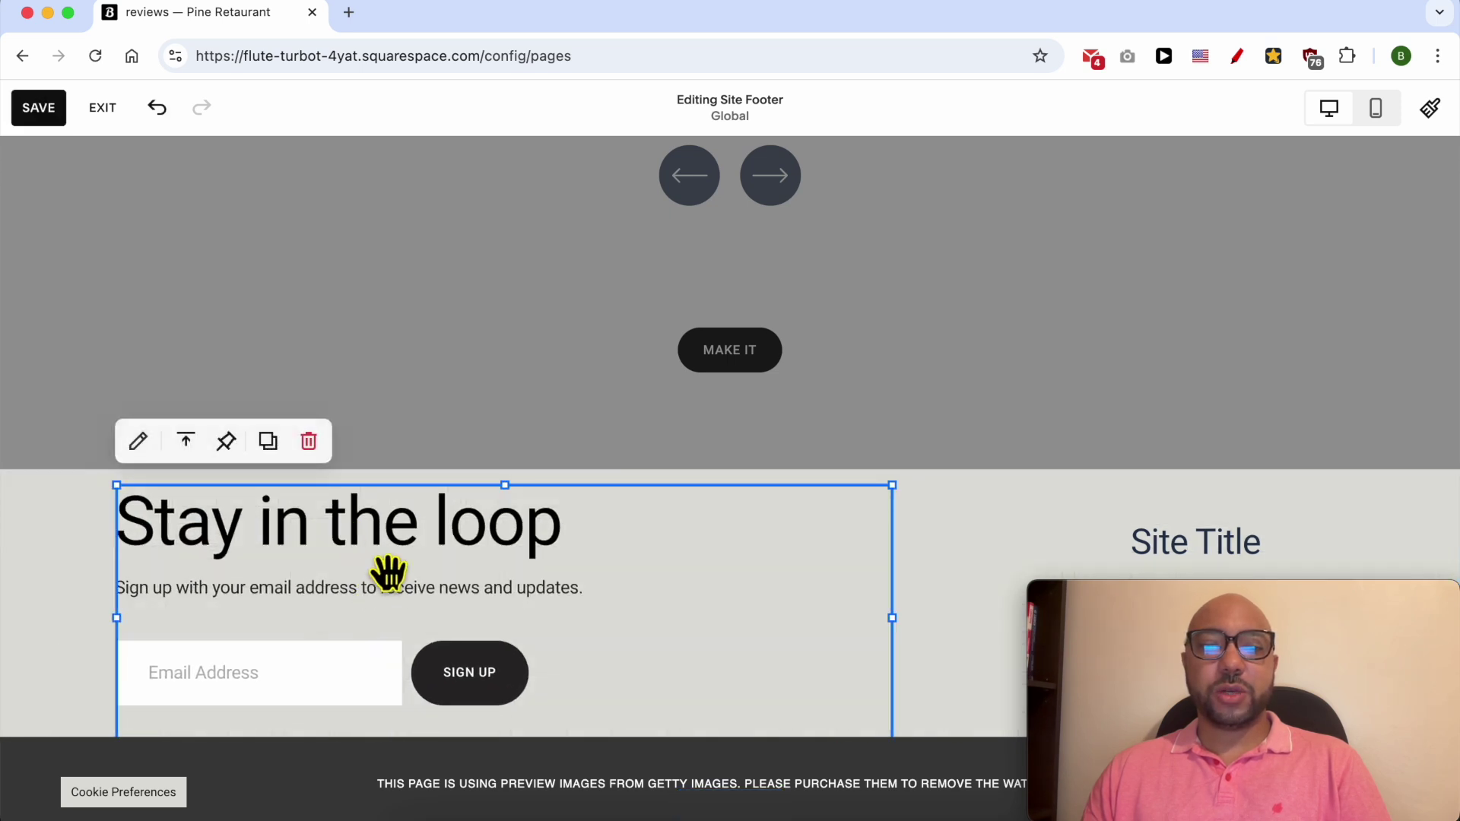
{"action": "left_click", "coordinate": [139, 443]}
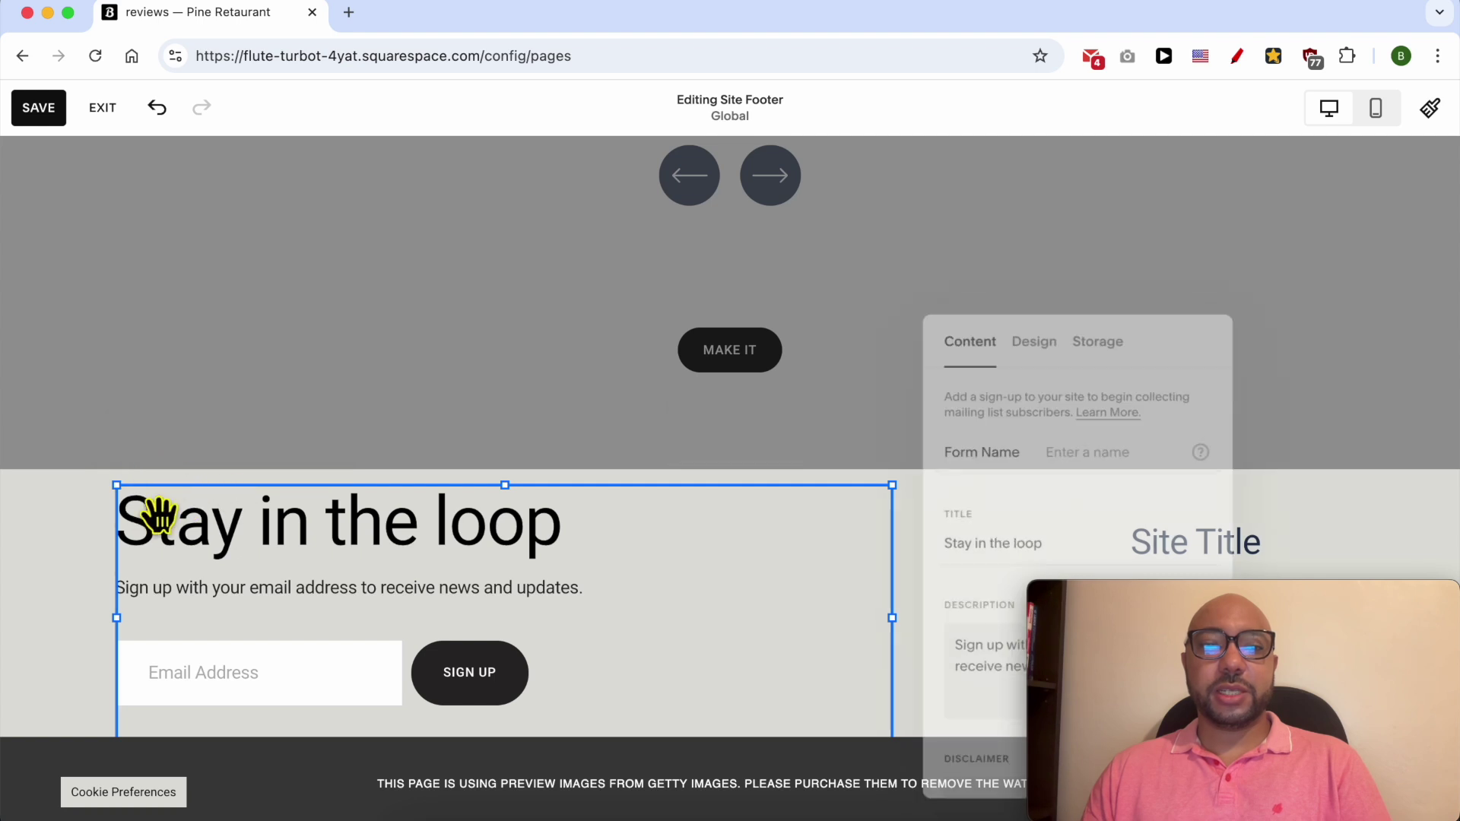
{"action": "left_click", "coordinate": [329, 495]}
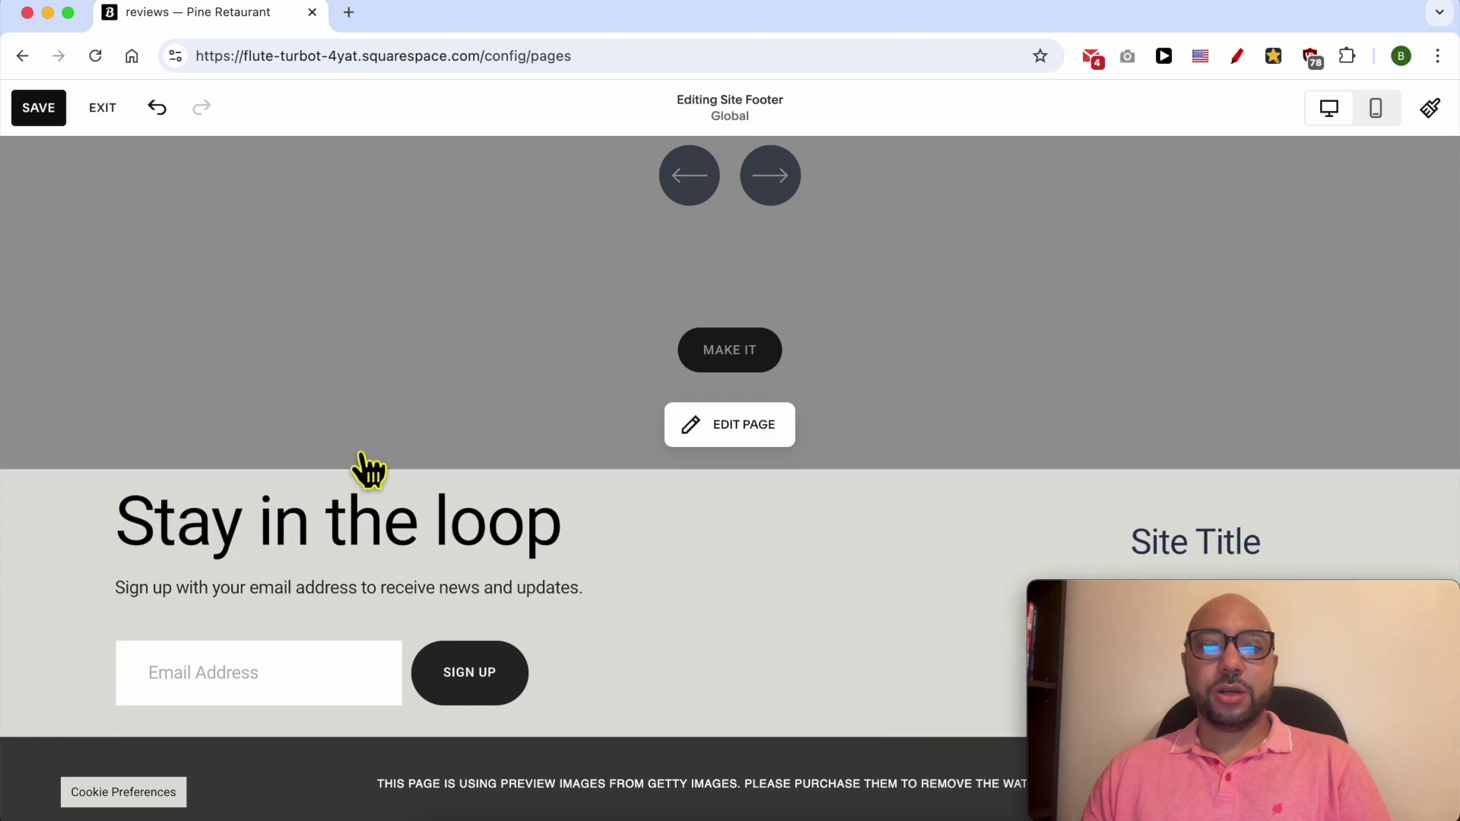
{"action": "left_click_drag", "start_coordinate": [301, 537], "coordinate": [523, 539]}
{"action": "left_click_drag", "start_coordinate": [396, 536], "coordinate": [171, 538]}
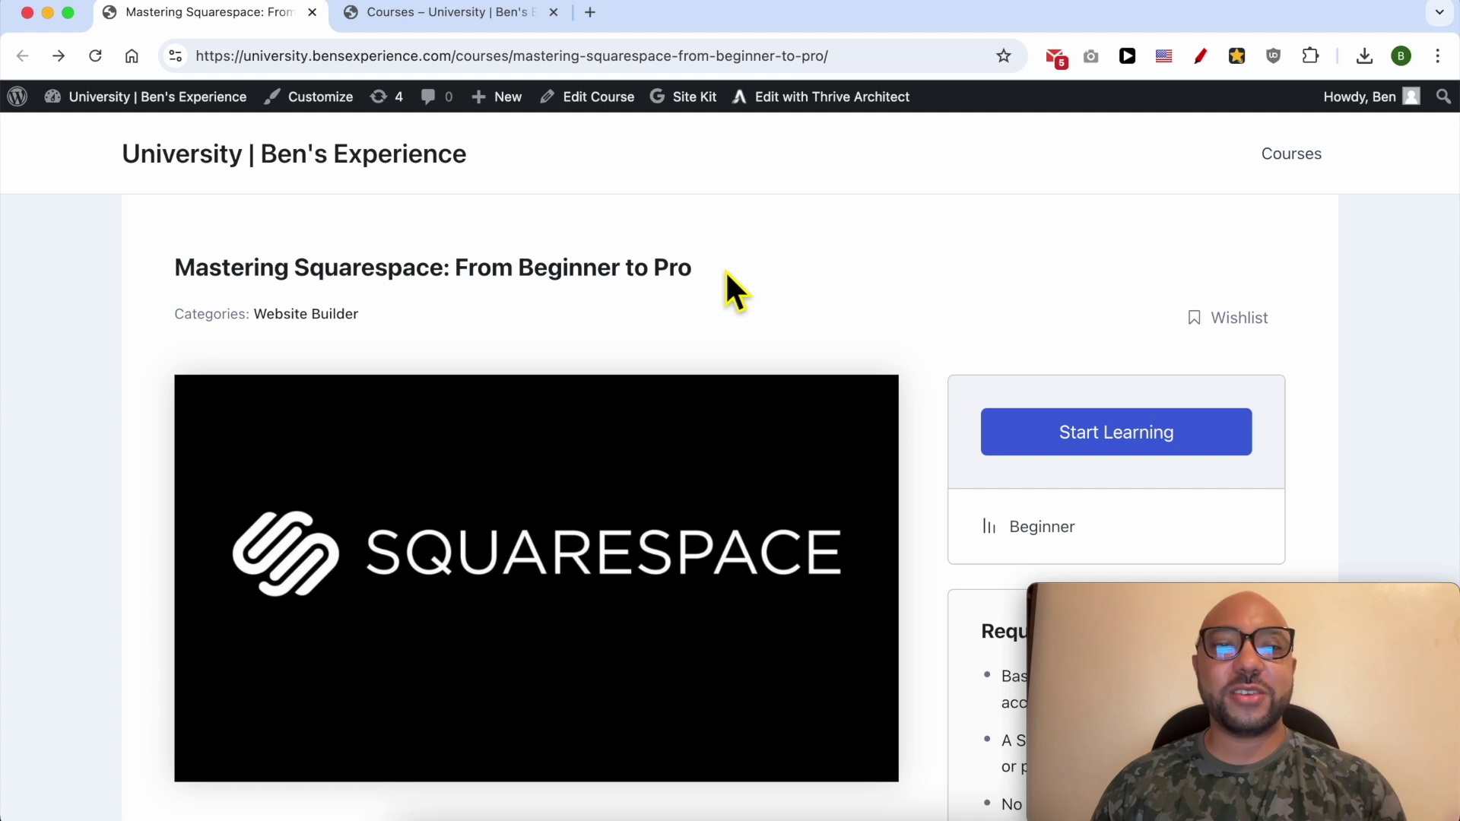
- Highlight the site title and the Mastering Squarespace course title, then scroll to the curriculum
{"action": "triple_click", "coordinate": [530, 155]}
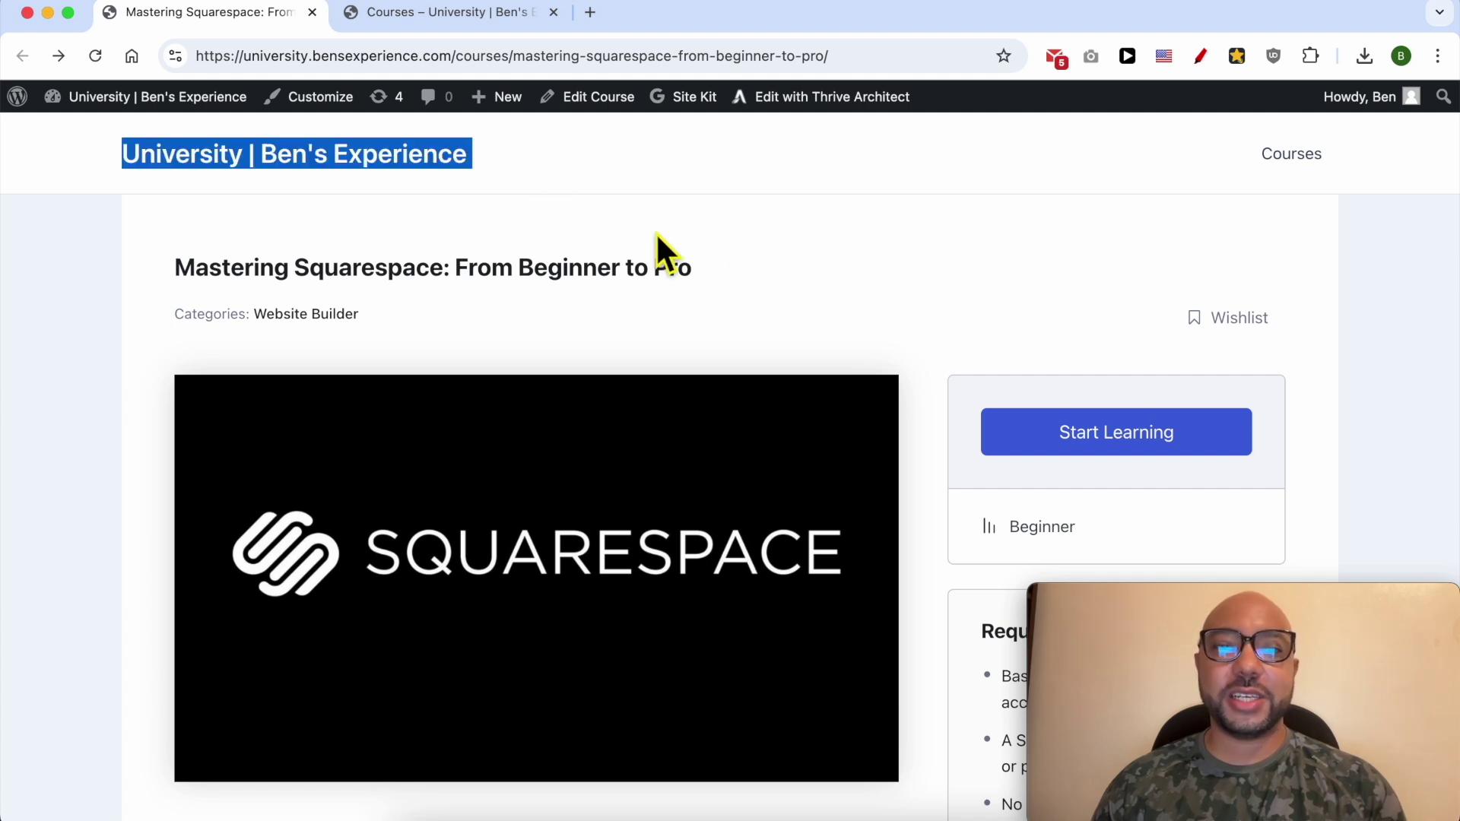
{"action": "triple_click", "coordinate": [722, 271]}
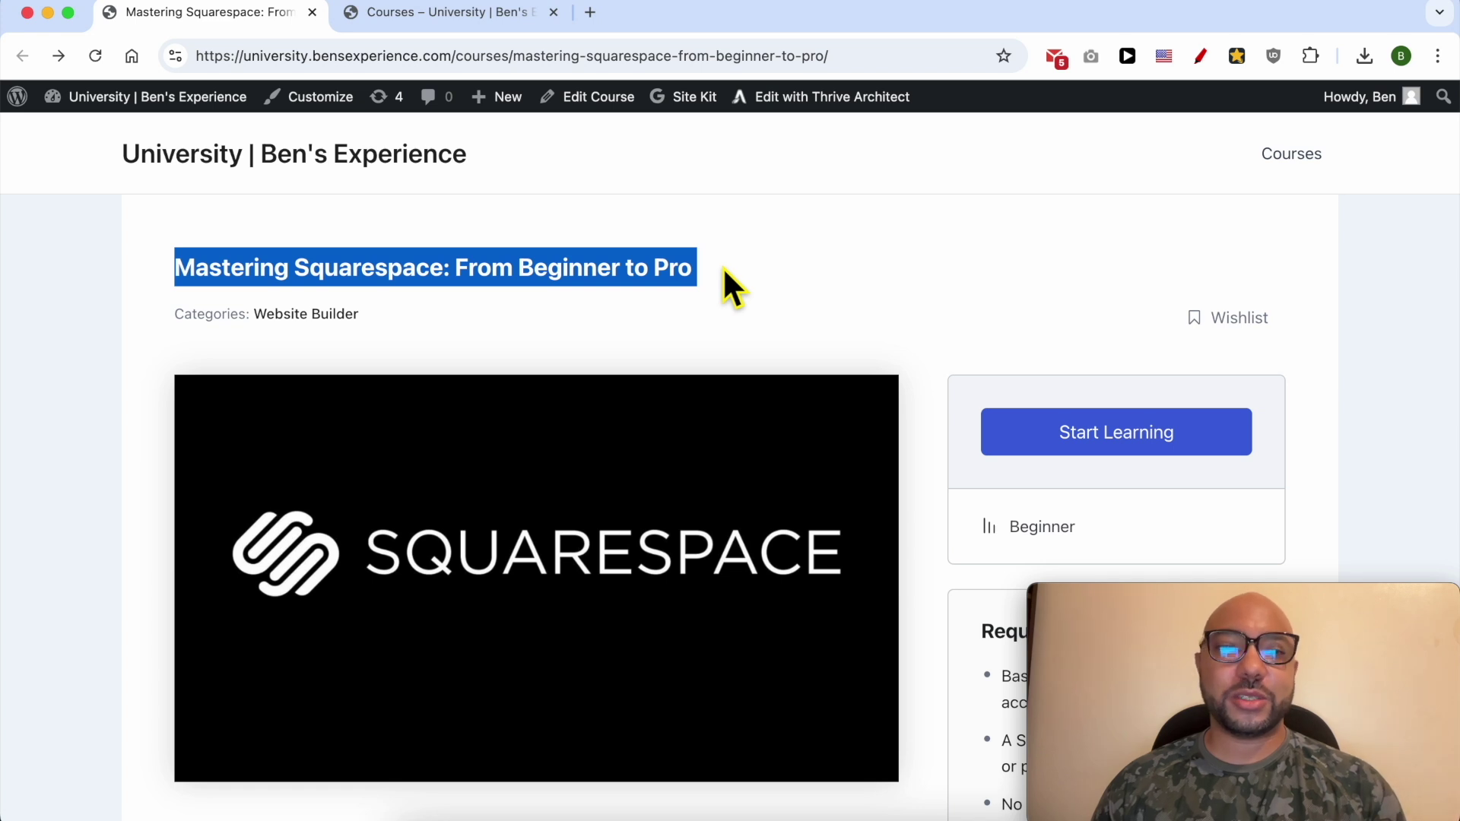
{"action": "left_click", "coordinate": [844, 283]}
{"action": "scroll", "coordinate": [844, 283], "scroll_direction": "down", "scroll_amount": 4}
{"action": "scroll", "coordinate": [638, 477], "scroll_direction": "down", "scroll_amount": 7}
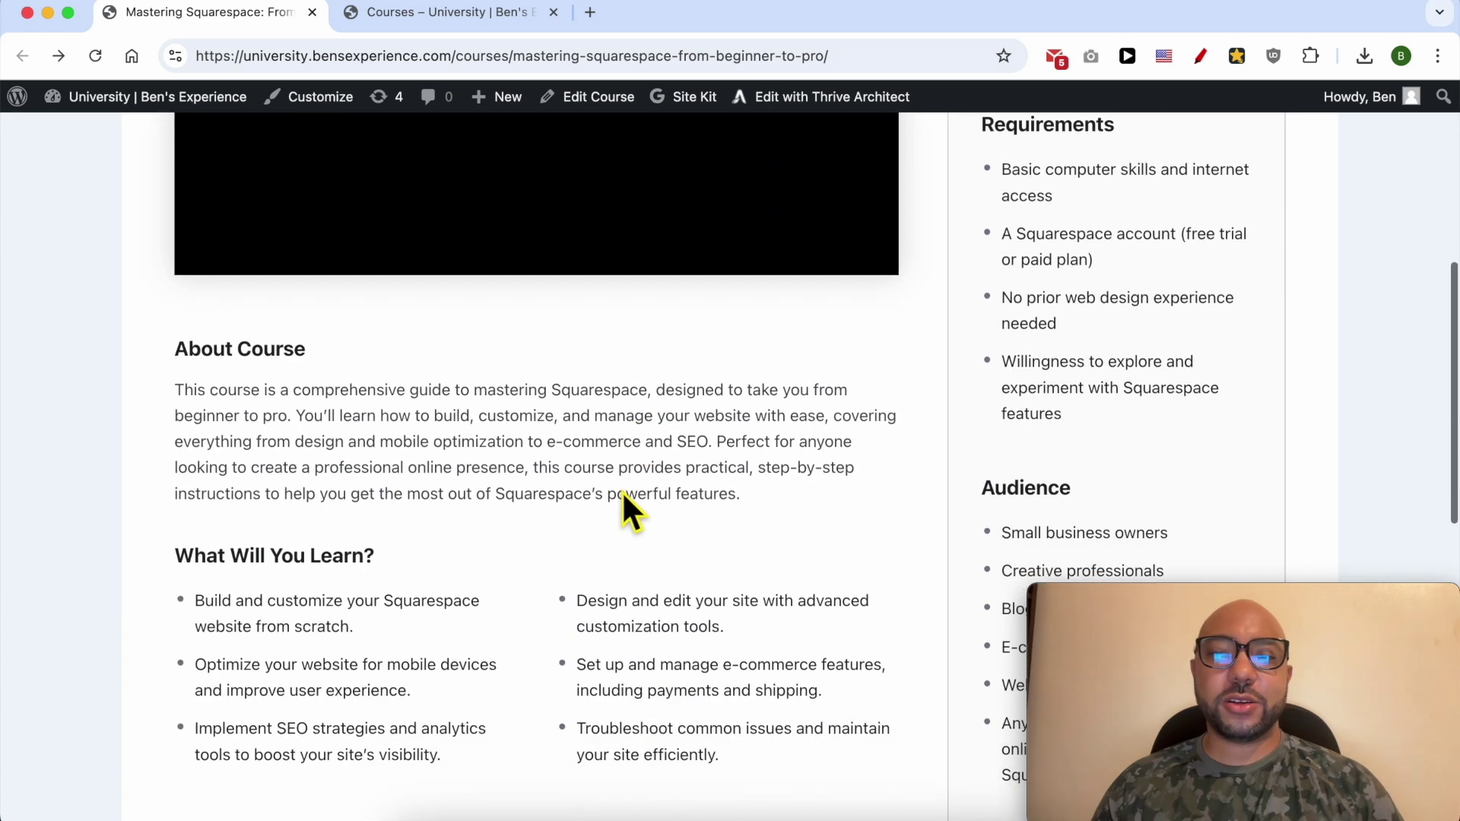
{"action": "scroll", "coordinate": [536, 562], "scroll_direction": "down", "scroll_amount": 3}
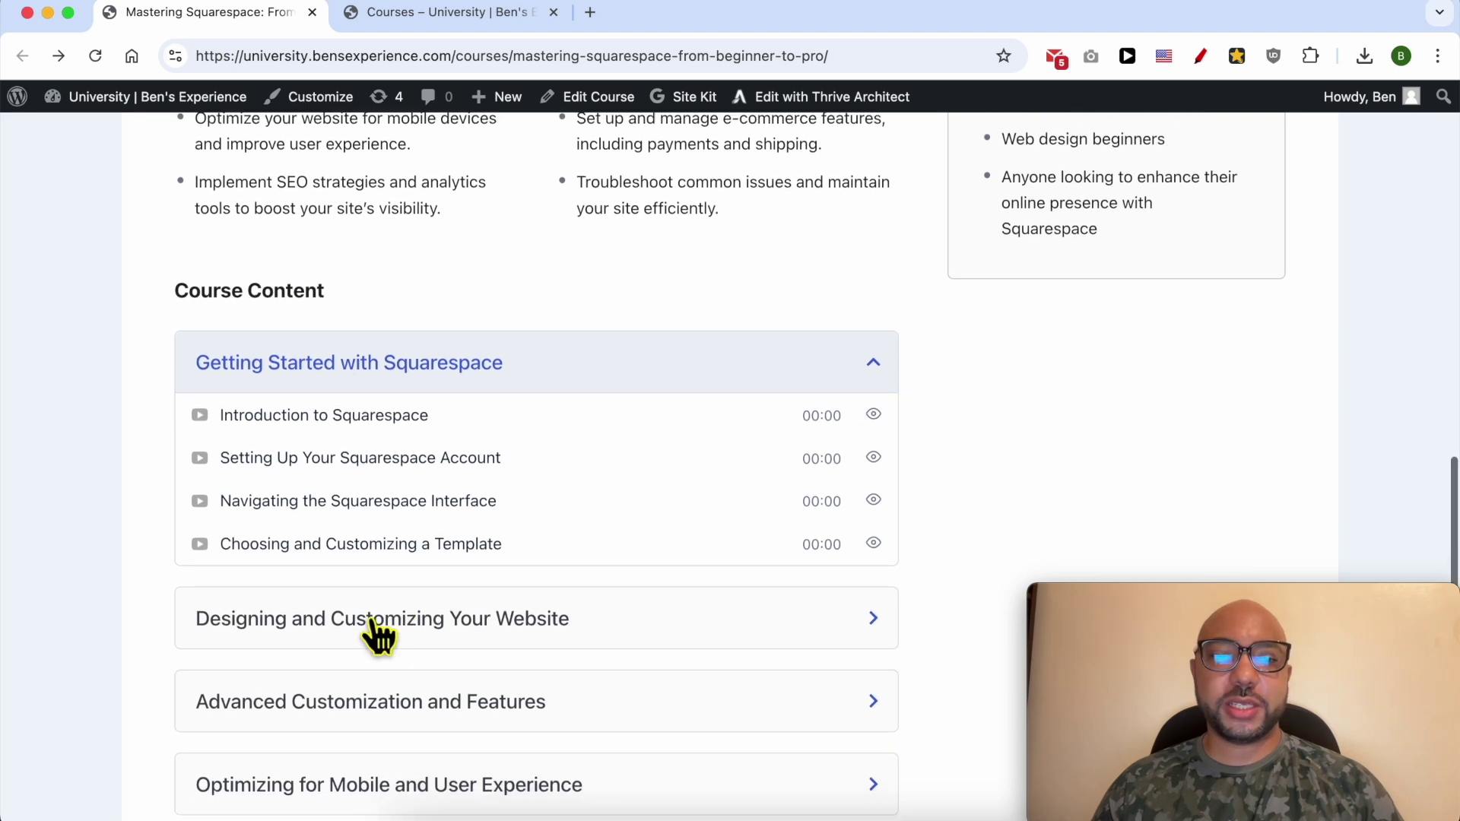
{"action": "scroll", "coordinate": [375, 636], "scroll_direction": "down", "scroll_amount": 3}
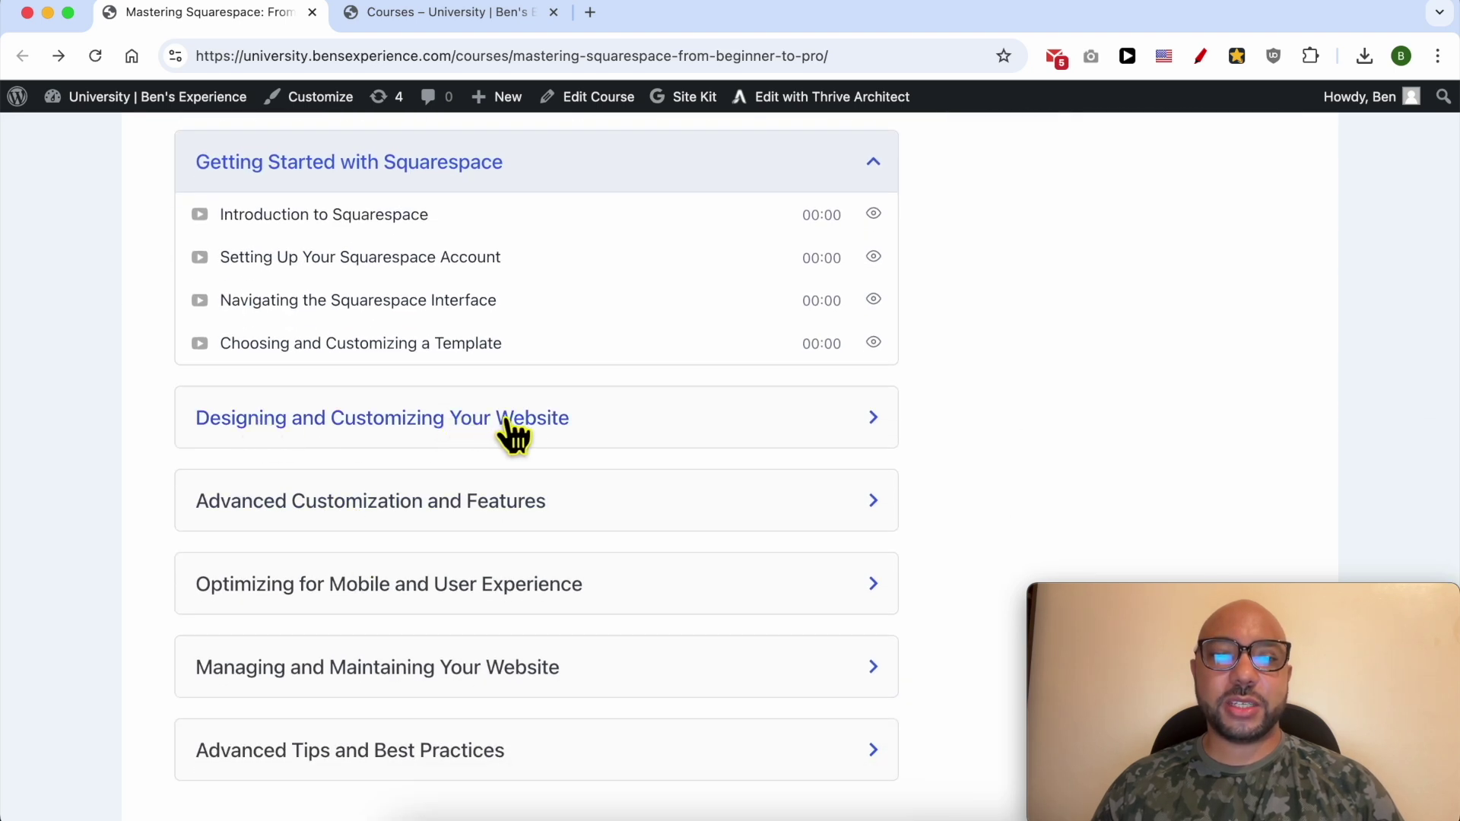
- Expand the Designing, Advanced Customization, Mobile, Managing, and Advanced Tips lesson sections
{"action": "left_click", "coordinate": [529, 435]}
{"action": "left_click", "coordinate": [426, 661]}
{"action": "scroll", "coordinate": [449, 636], "scroll_direction": "down", "scroll_amount": 3}
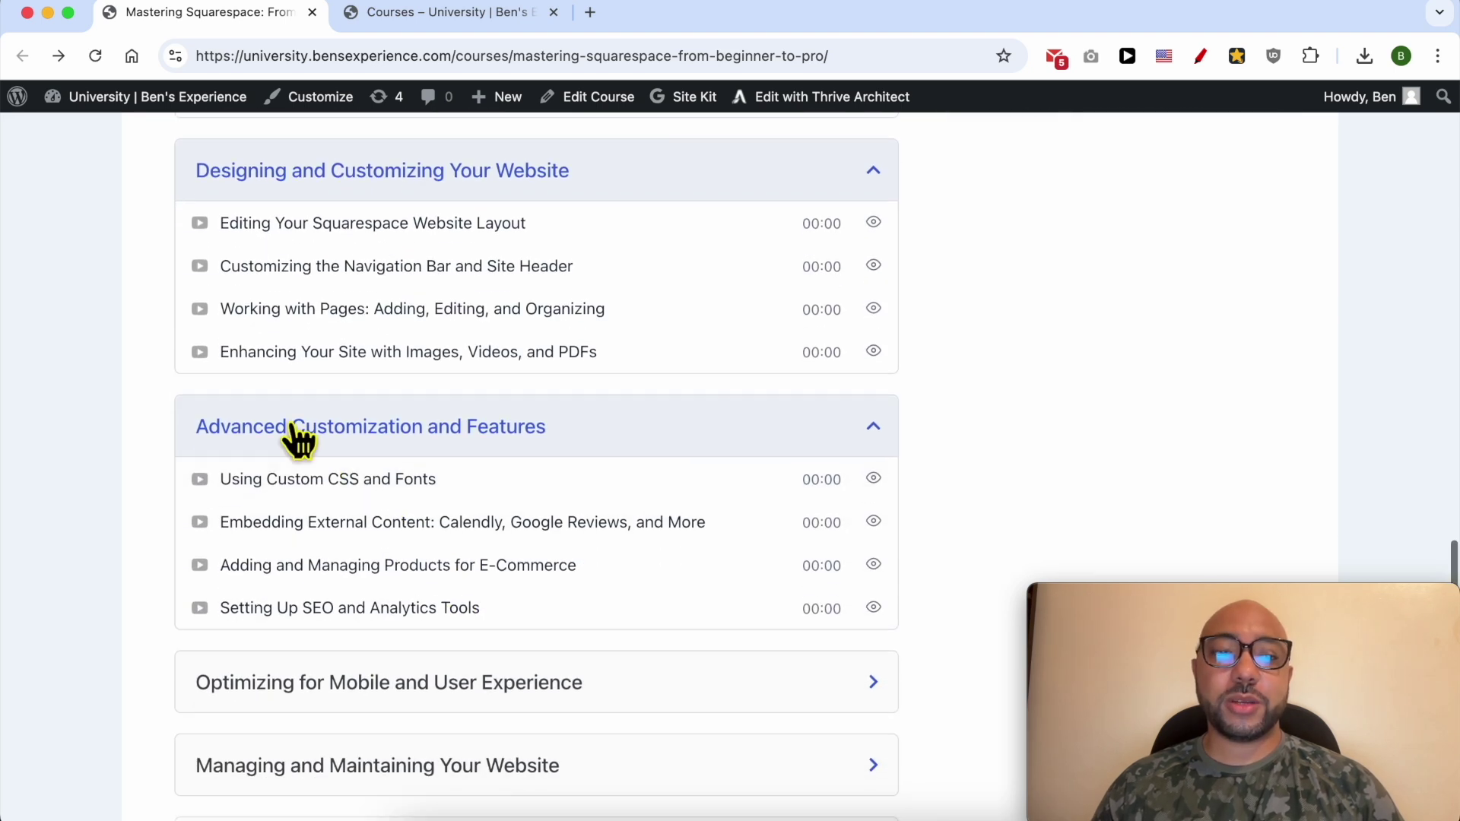
{"action": "scroll", "coordinate": [410, 433], "scroll_direction": "down", "scroll_amount": 3}
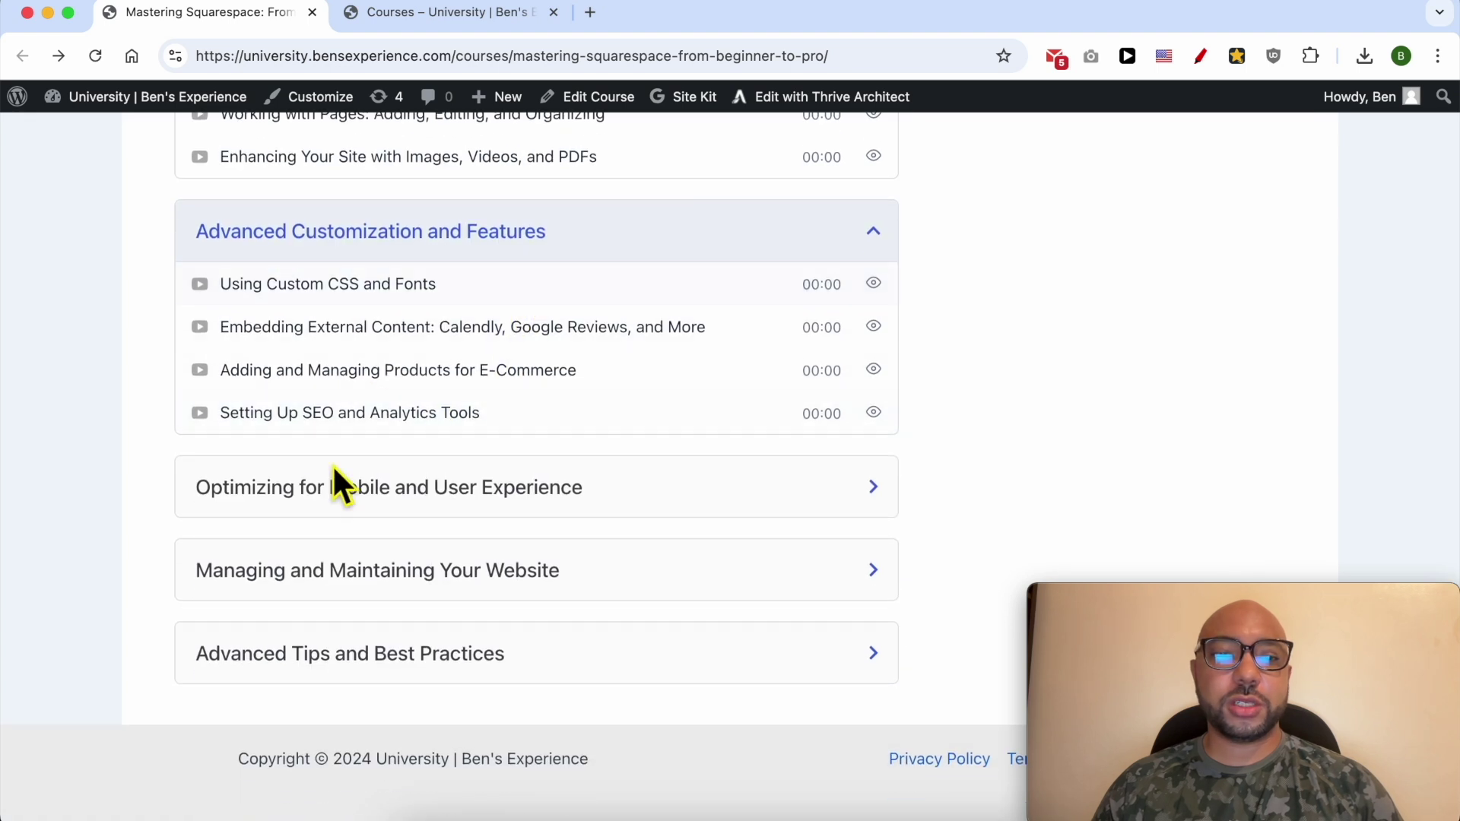
{"action": "left_click", "coordinate": [288, 494]}
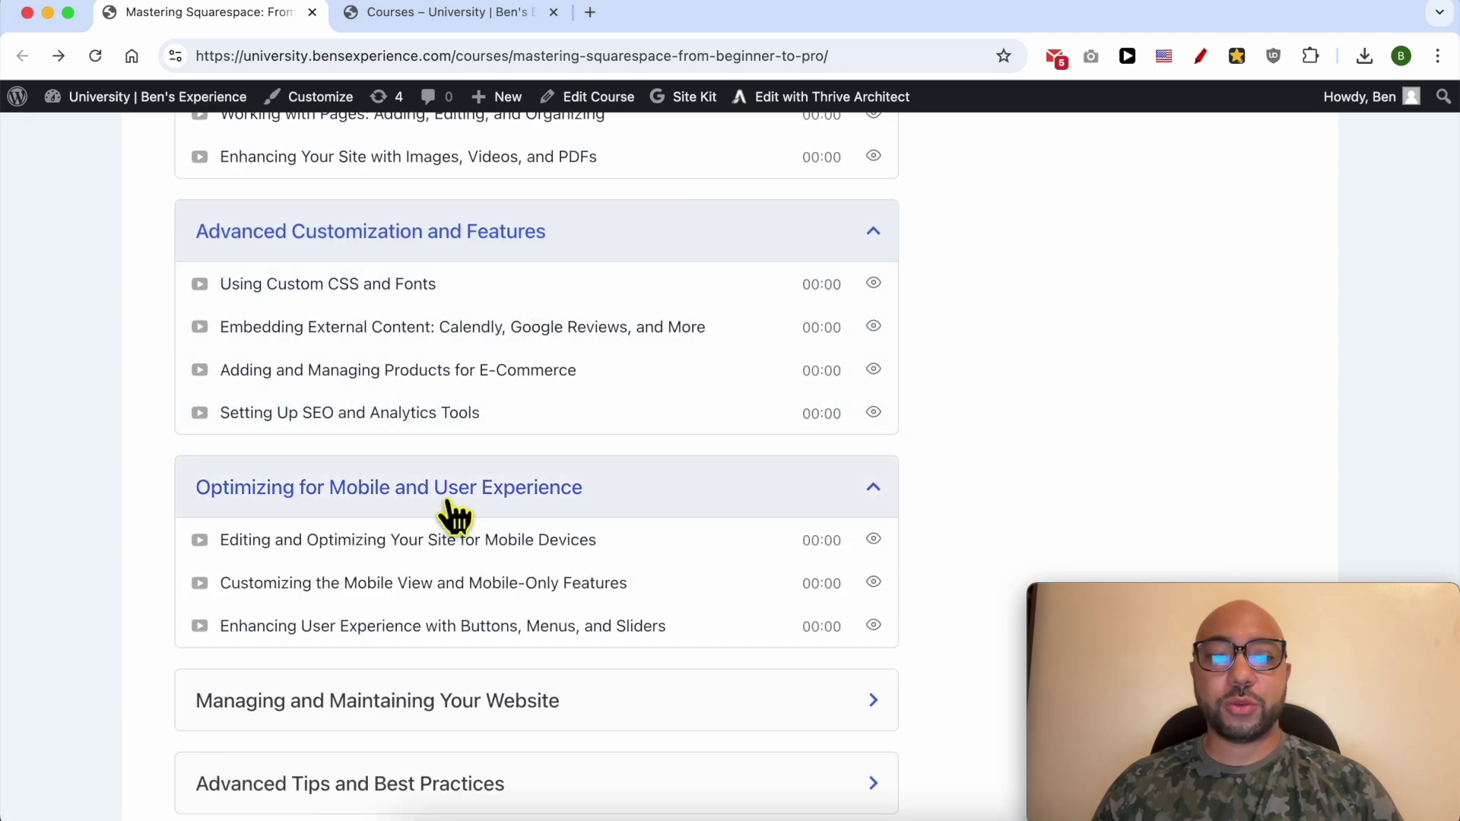
{"action": "scroll", "coordinate": [563, 512], "scroll_direction": "down", "scroll_amount": 3}
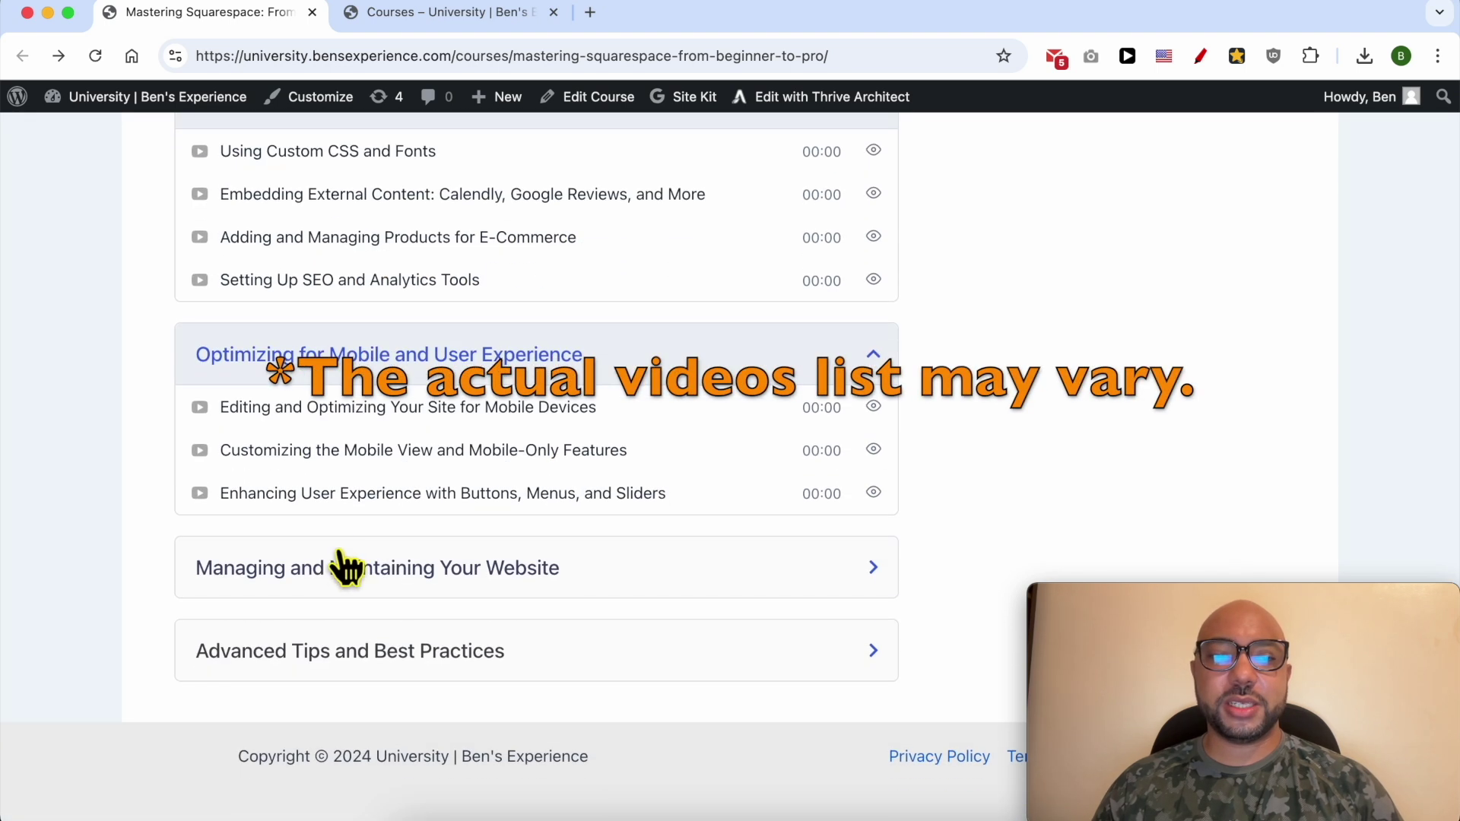
{"action": "left_click", "coordinate": [339, 572]}
{"action": "scroll", "coordinate": [425, 479], "scroll_direction": "down", "scroll_amount": 3}
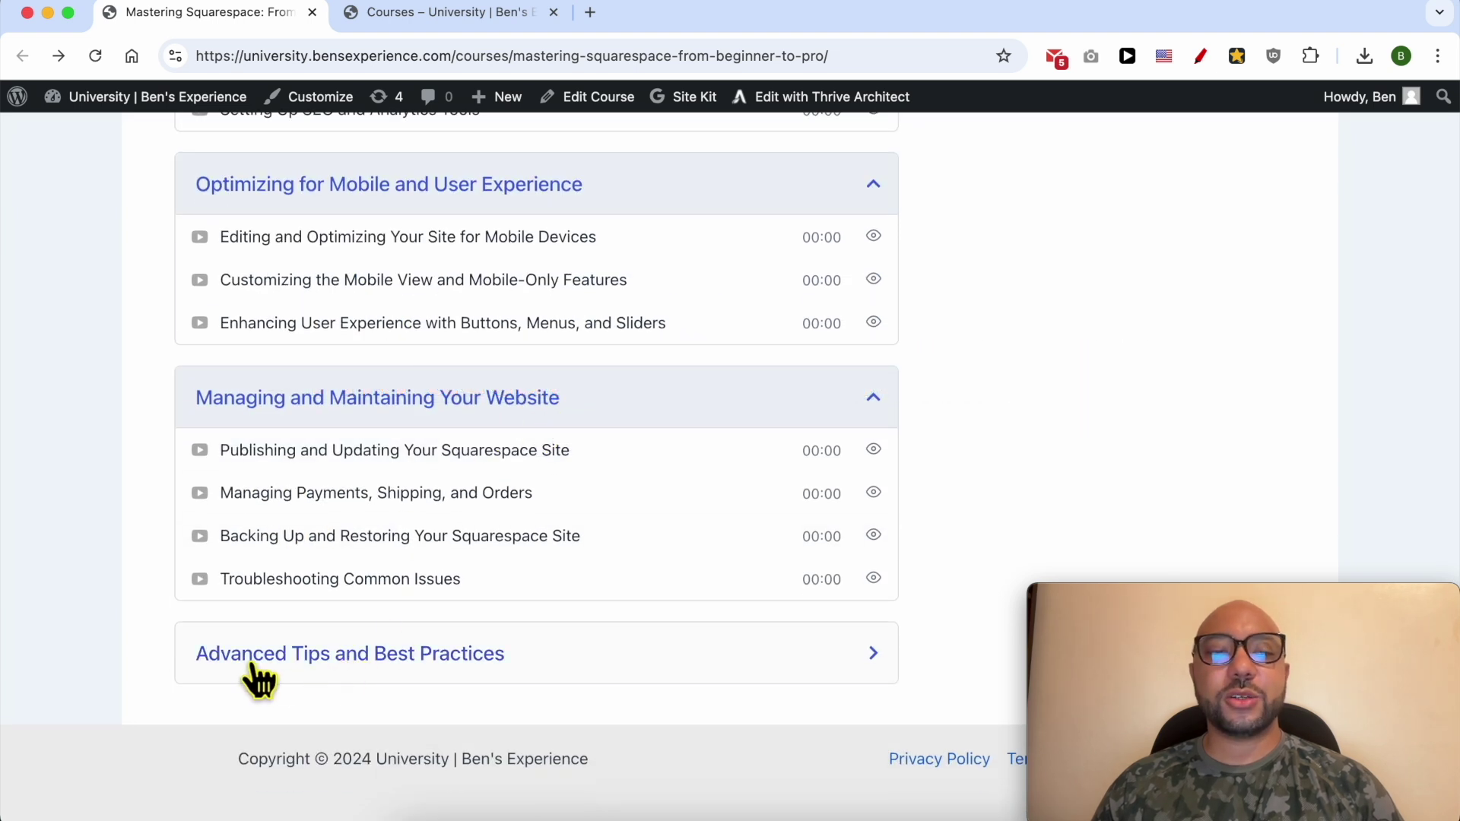
{"action": "left_click", "coordinate": [384, 655]}
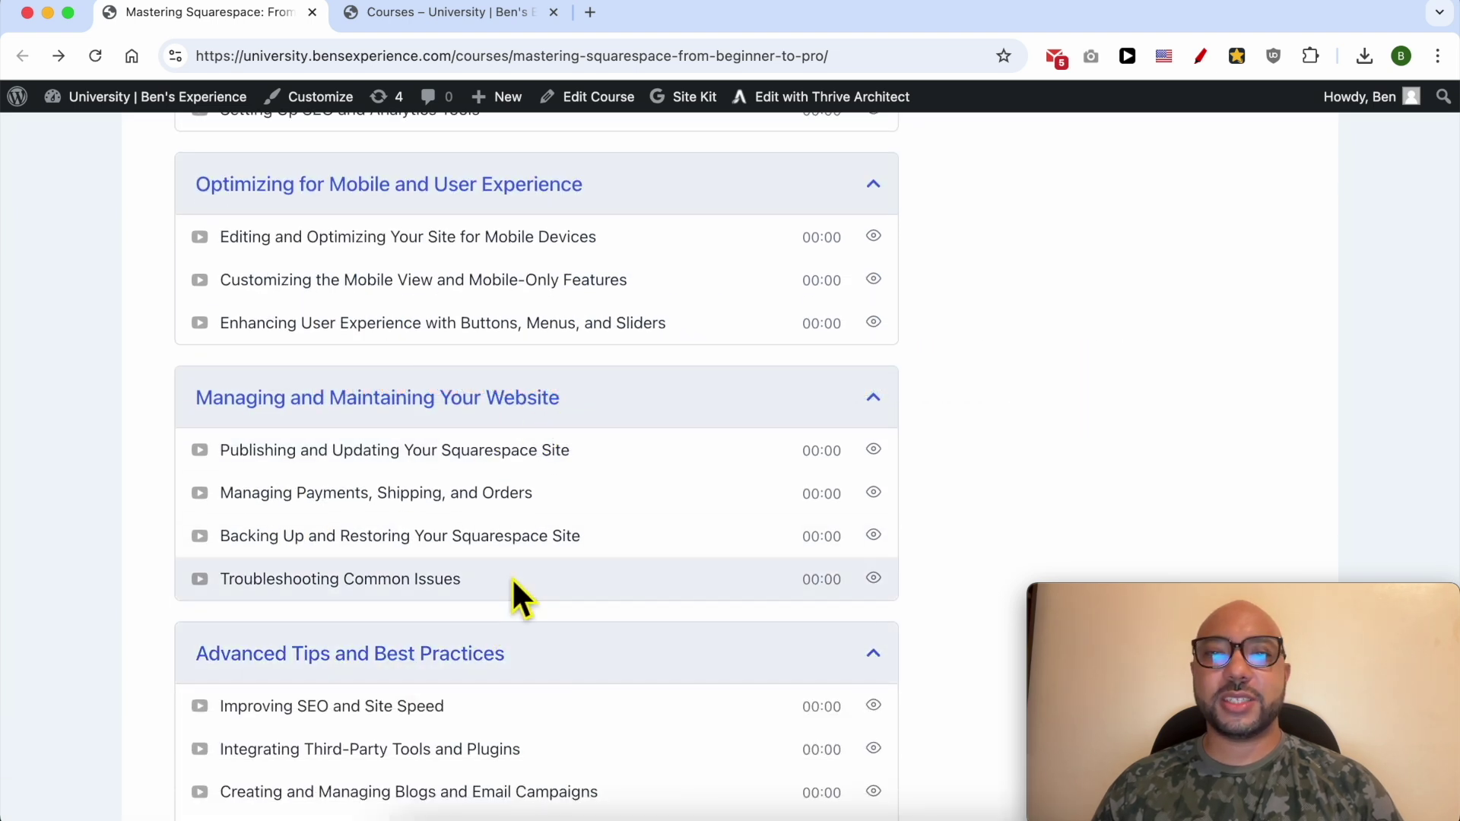
{"action": "scroll", "coordinate": [457, 532], "scroll_direction": "down", "scroll_amount": 2}
{"action": "scroll", "coordinate": [399, 494], "scroll_direction": "up", "scroll_amount": 15}
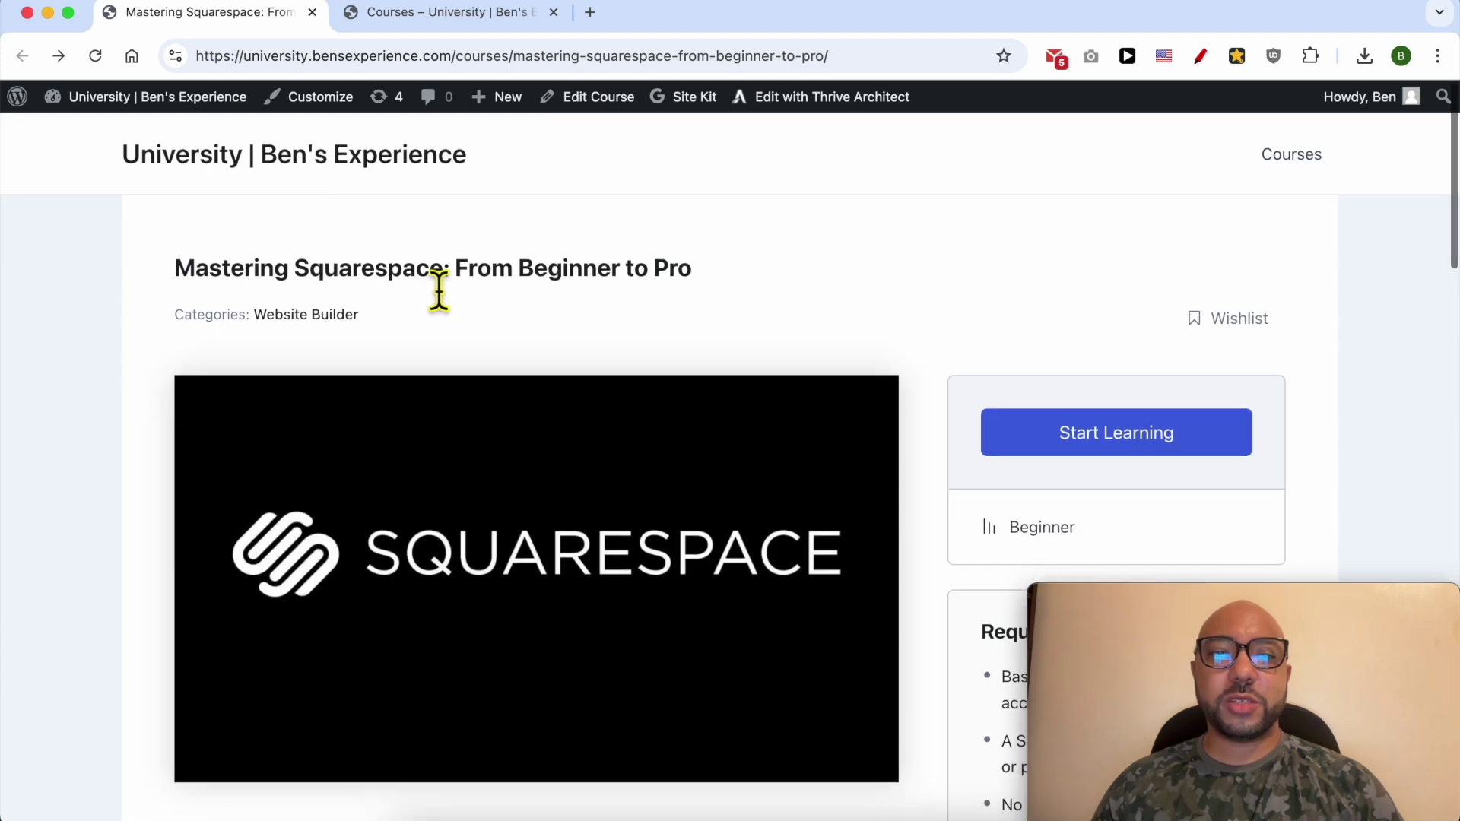
{"action": "left_click", "coordinate": [439, 15]}
- Scroll through the Courses grid and select the site's domain in the address bar
{"action": "scroll", "coordinate": [530, 228], "scroll_direction": "down", "scroll_amount": 3}
{"action": "scroll", "coordinate": [532, 232], "scroll_direction": "down", "scroll_amount": 6}
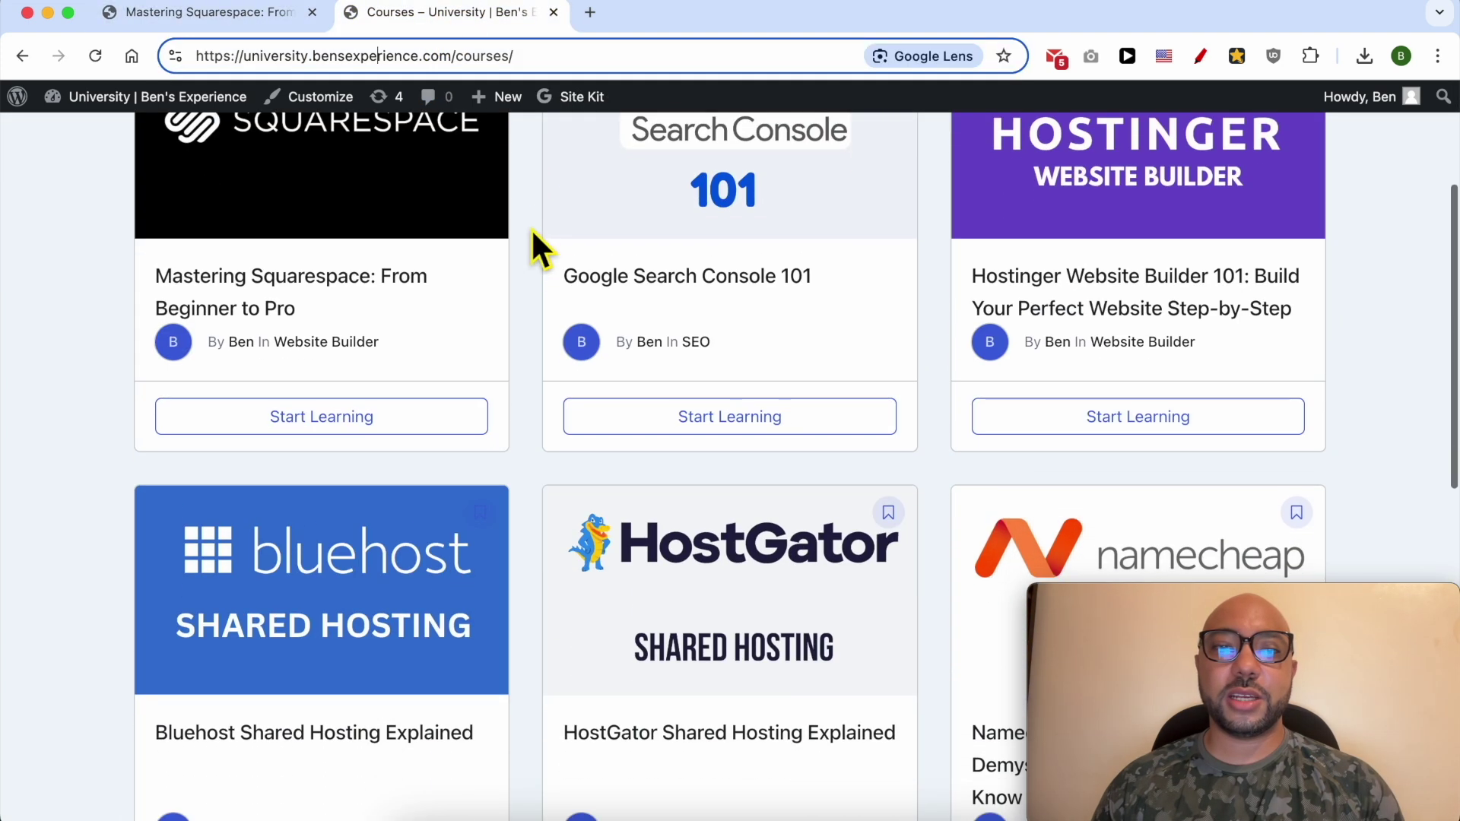
{"action": "scroll", "coordinate": [532, 232], "scroll_direction": "down", "scroll_amount": 5}
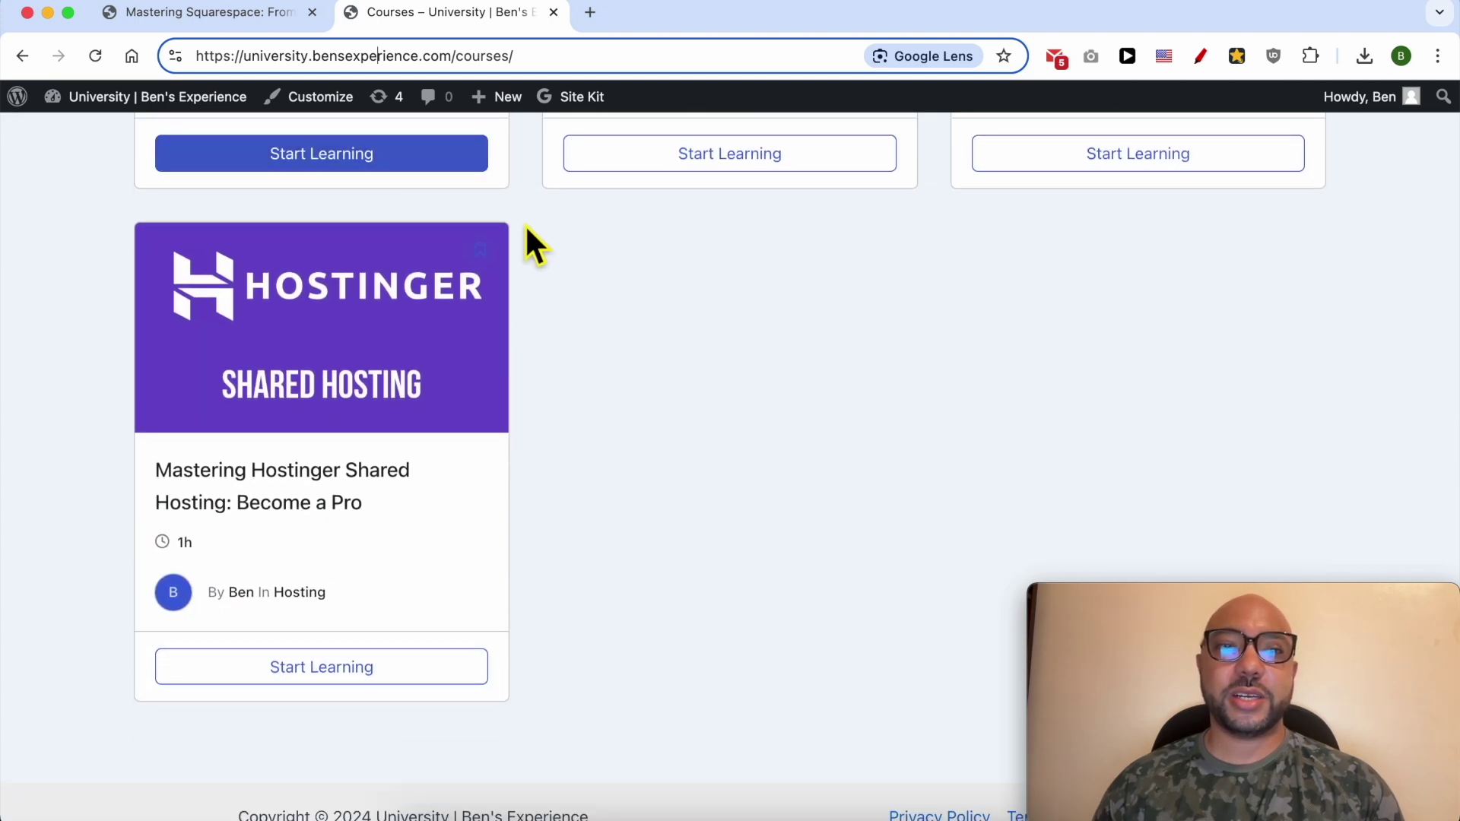
{"action": "left_click_drag", "start_coordinate": [455, 56], "coordinate": [179, 69]}
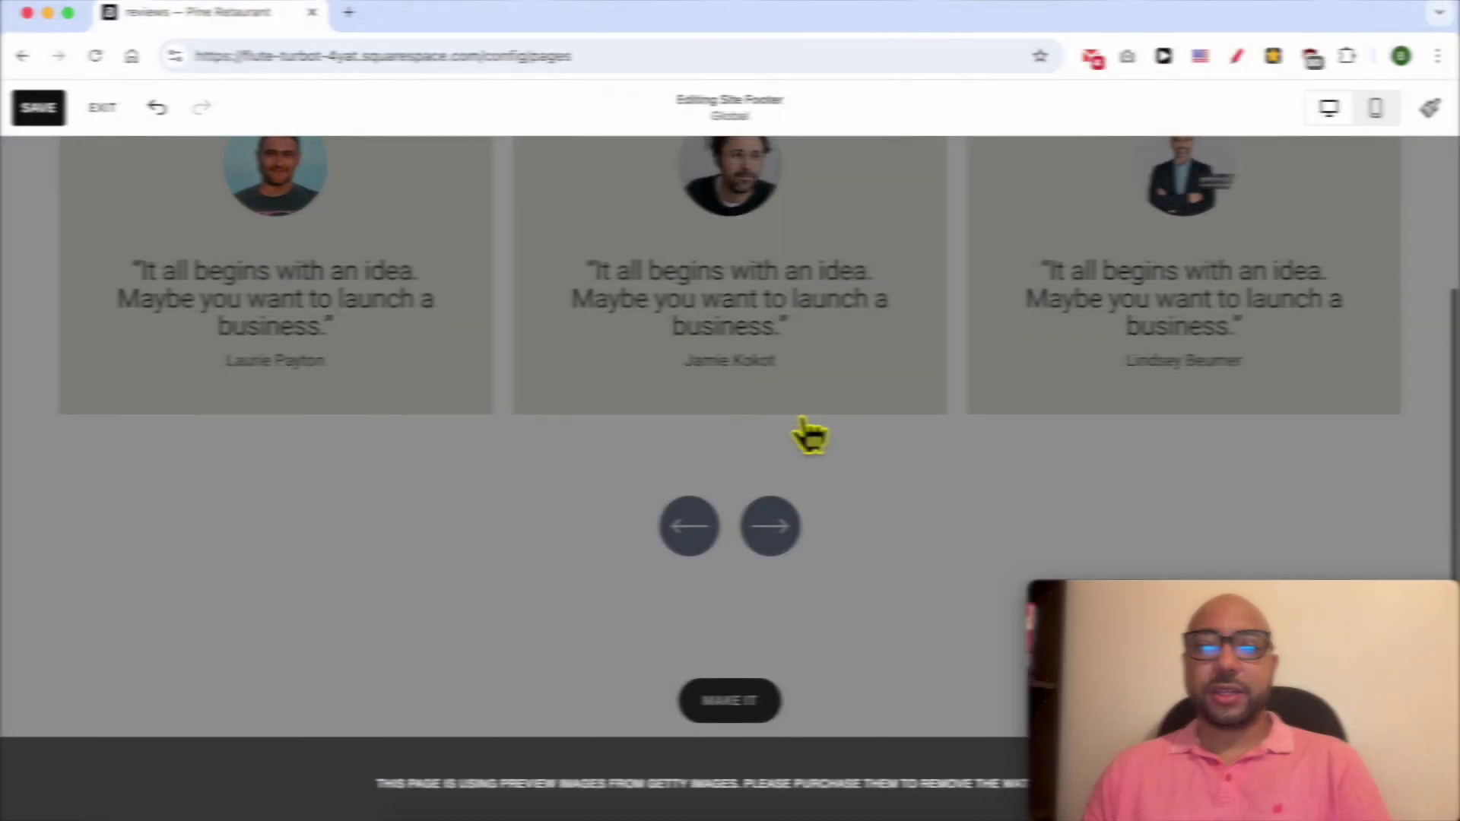
{"action": "scroll", "coordinate": [802, 434], "scroll_direction": "up", "scroll_amount": 4}
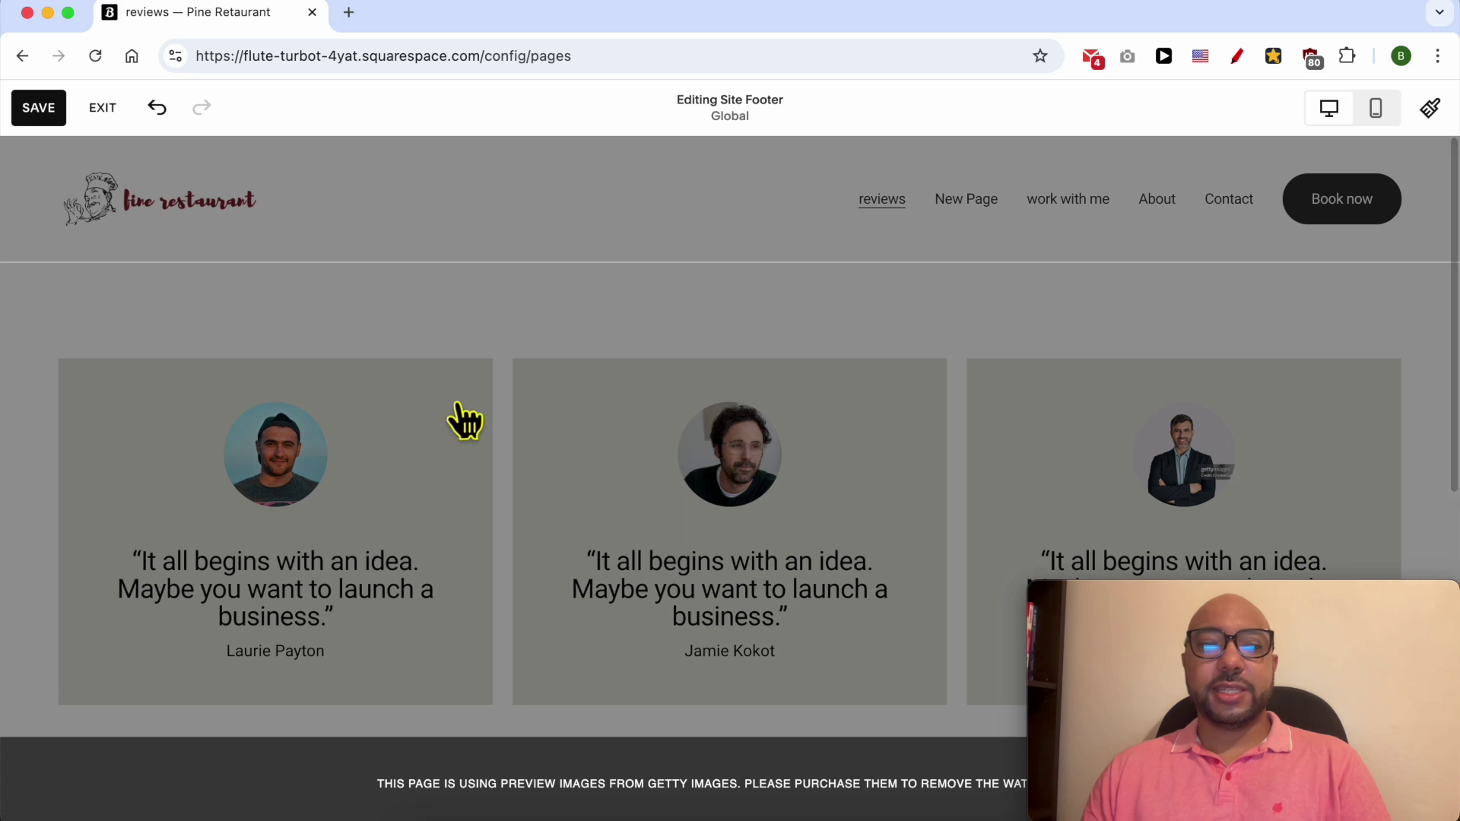
- Leave footer editing and open, then close, the reviews section's content settings
{"action": "left_click", "coordinate": [343, 349]}
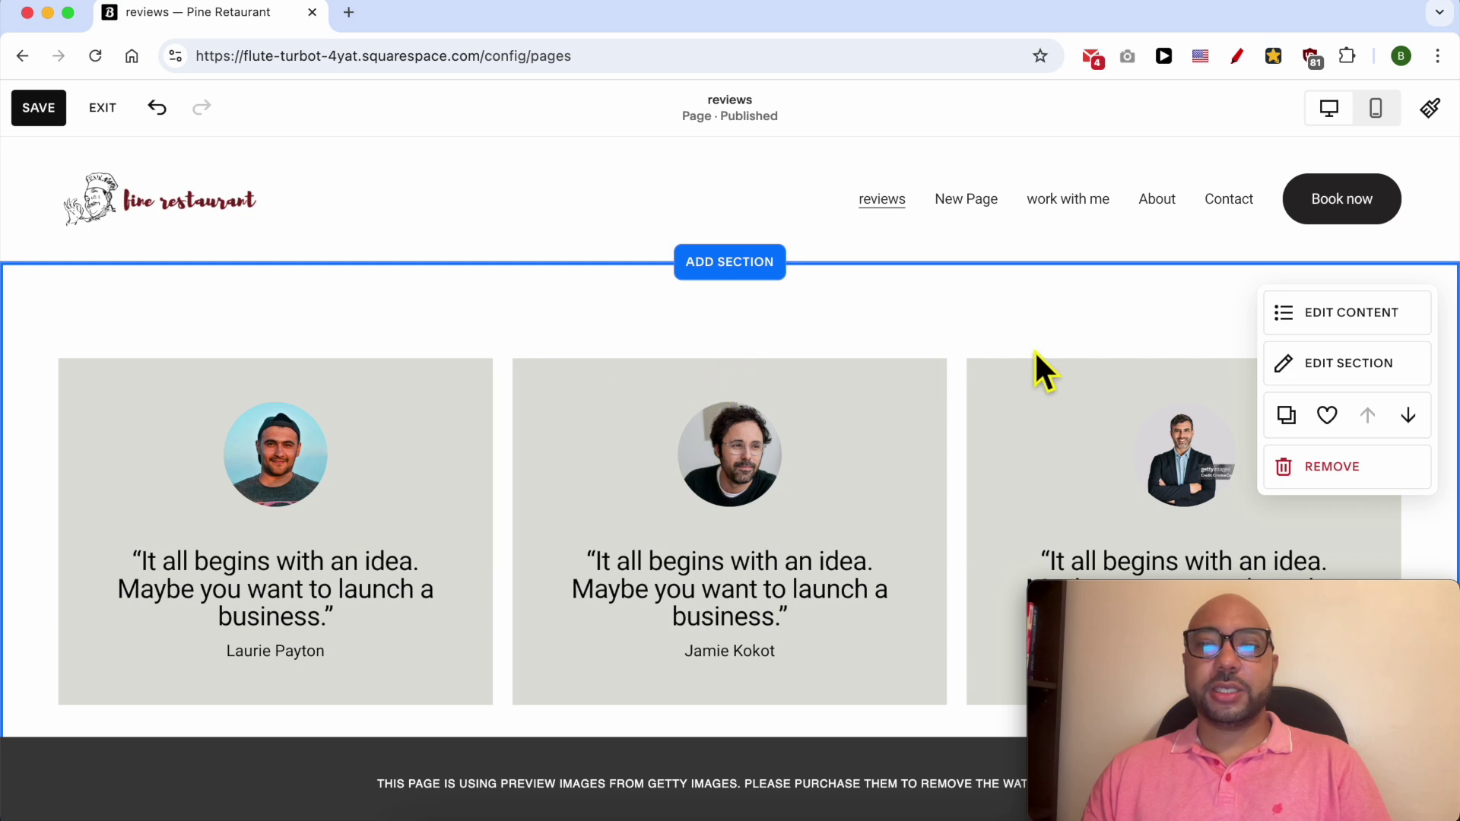
{"action": "left_click", "coordinate": [1373, 337]}
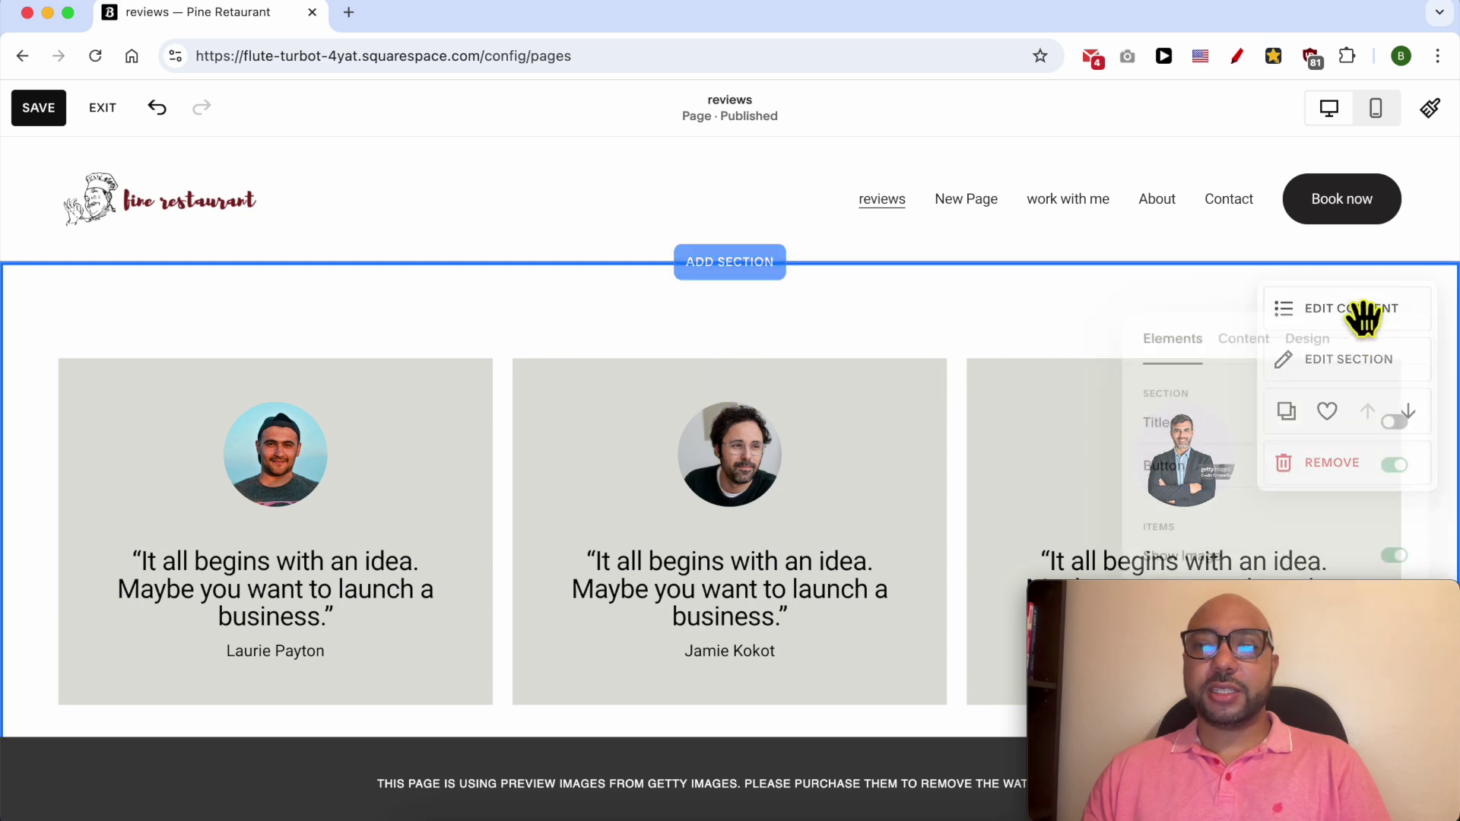
{"action": "left_click", "coordinate": [1114, 290]}
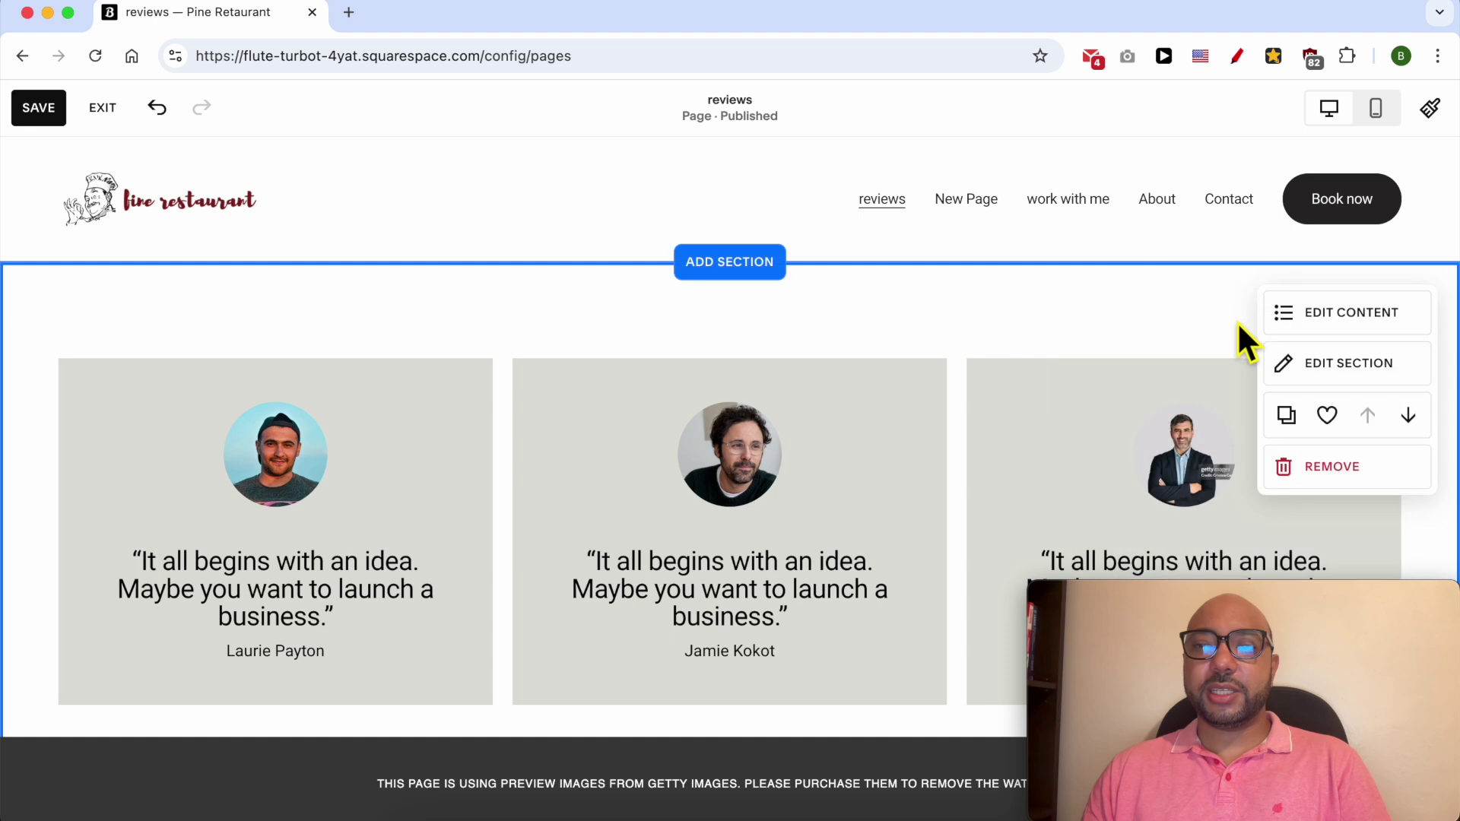
- Try the dark navy and swoosh art backgrounds on the reviews section
{"action": "left_click", "coordinate": [1330, 373]}
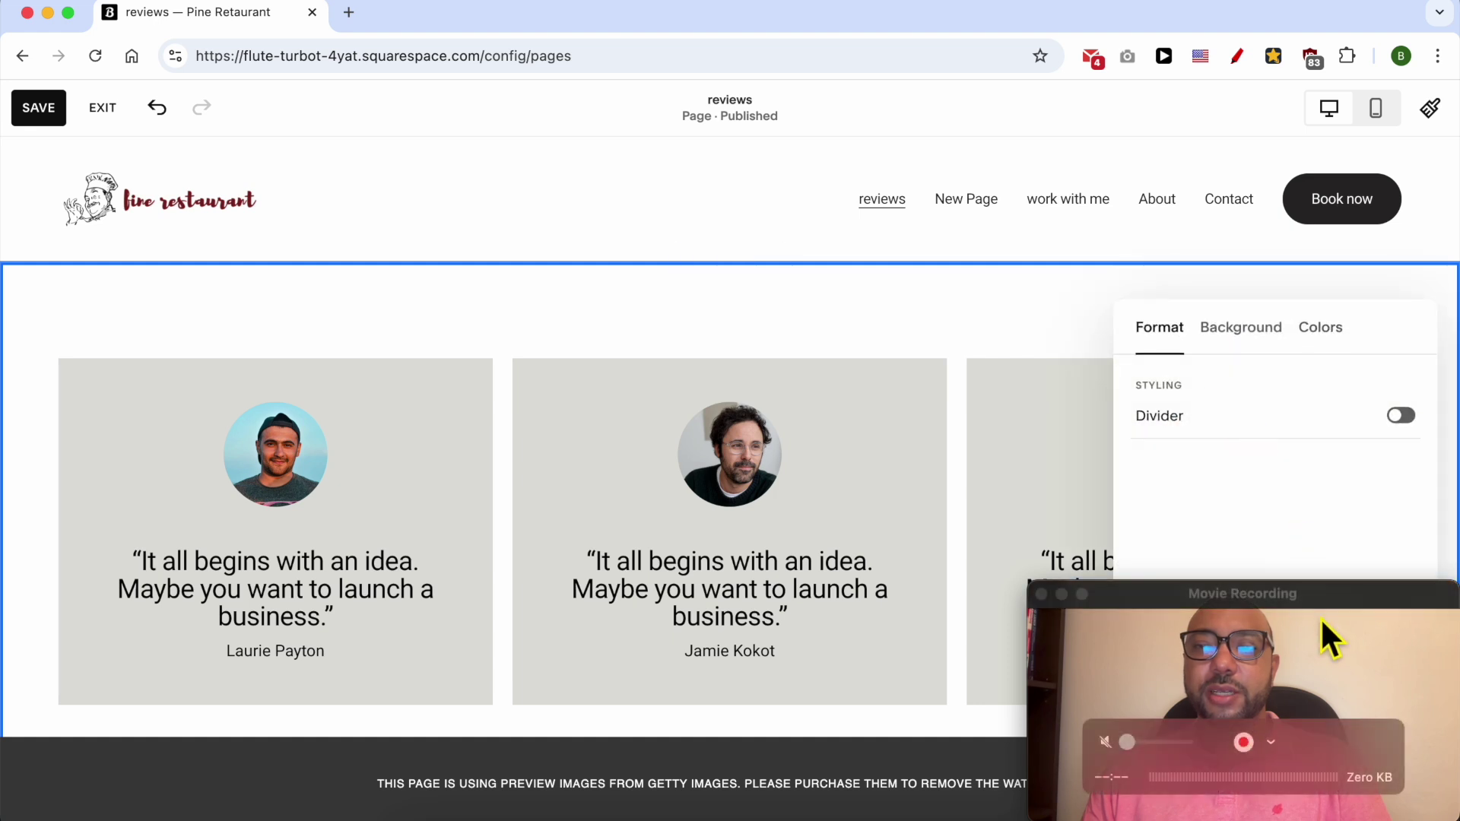
{"action": "left_click_drag", "start_coordinate": [1320, 604], "coordinate": [810, 601]}
{"action": "left_click", "coordinate": [1233, 336]}
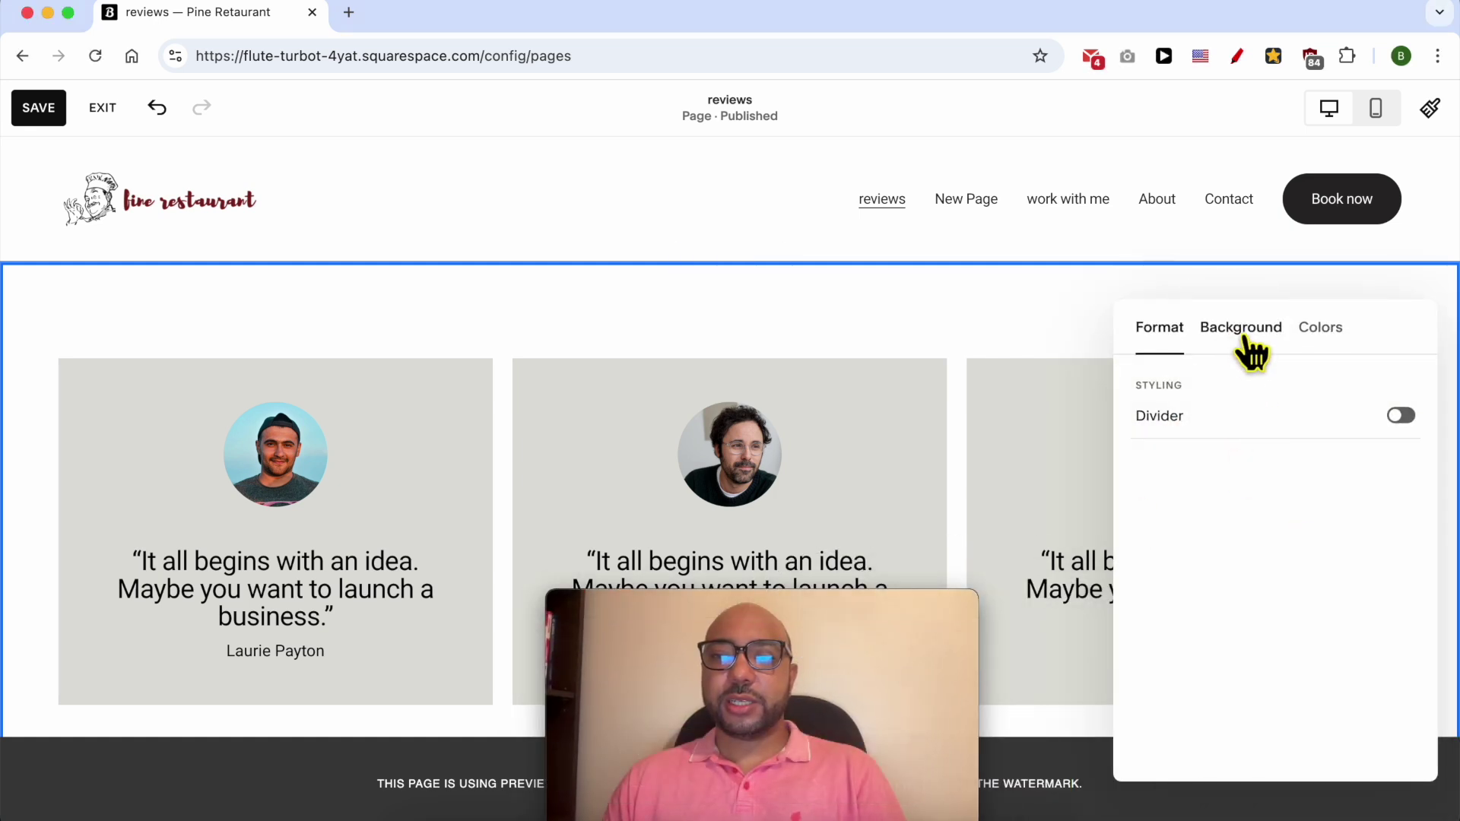
{"action": "left_click", "coordinate": [1244, 339]}
{"action": "left_click", "coordinate": [1346, 410]}
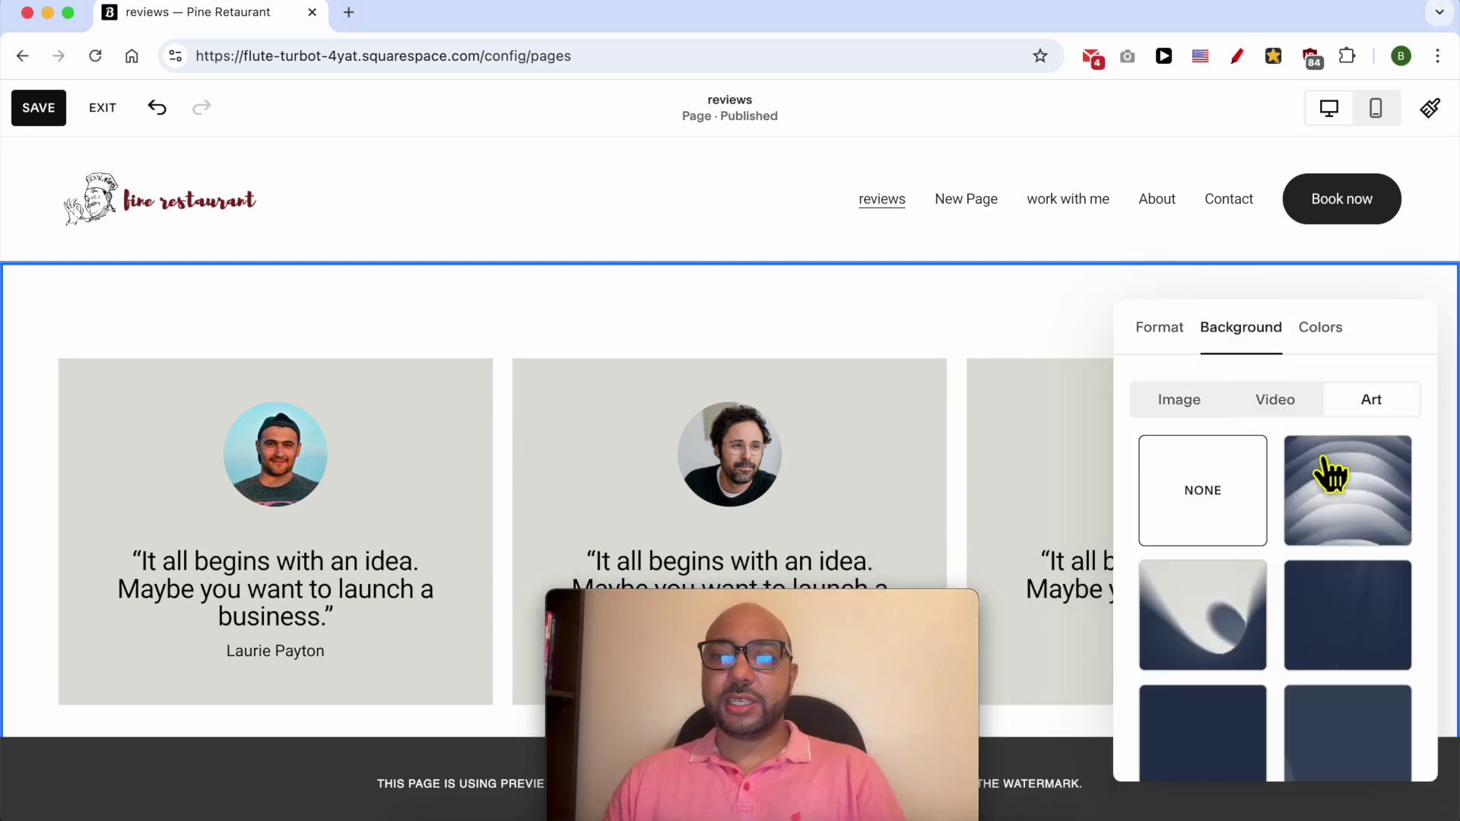
{"action": "left_click", "coordinate": [1293, 600]}
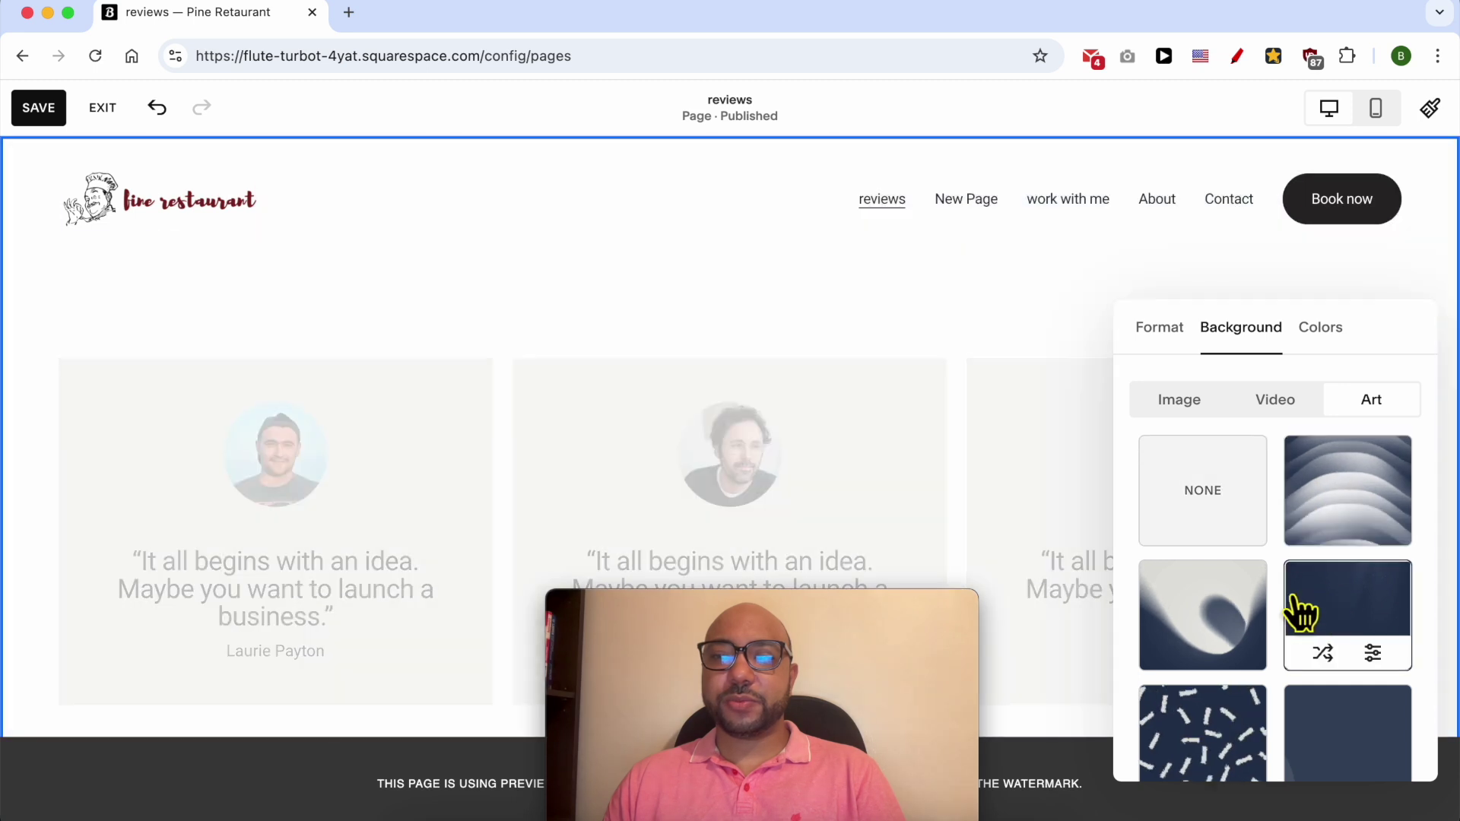
{"action": "left_click", "coordinate": [1217, 605]}
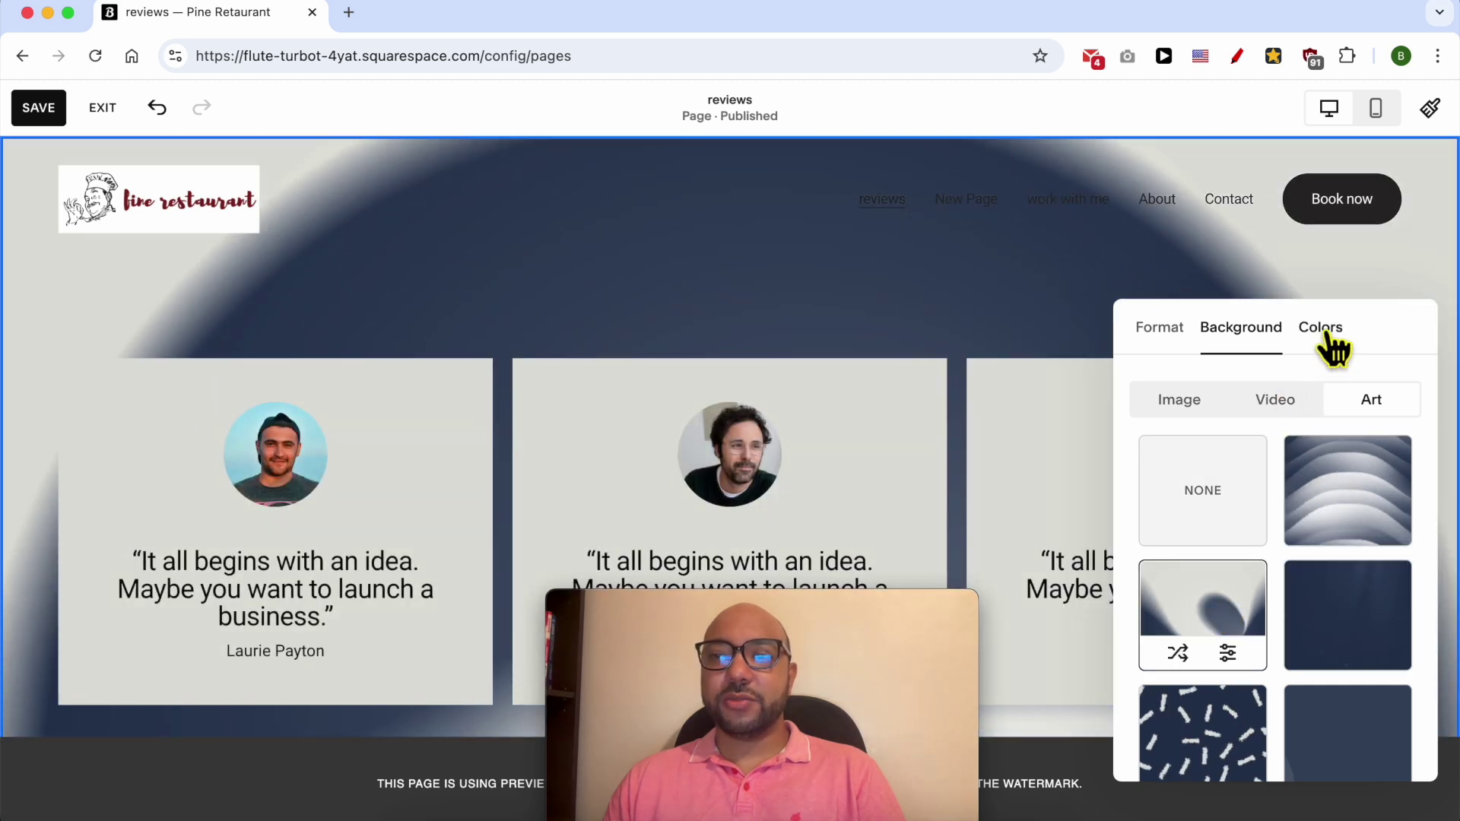
- Check the colour theme and format options, then remove the art for a plain white background
{"action": "left_click", "coordinate": [1324, 334]}
{"action": "left_click", "coordinate": [1164, 335]}
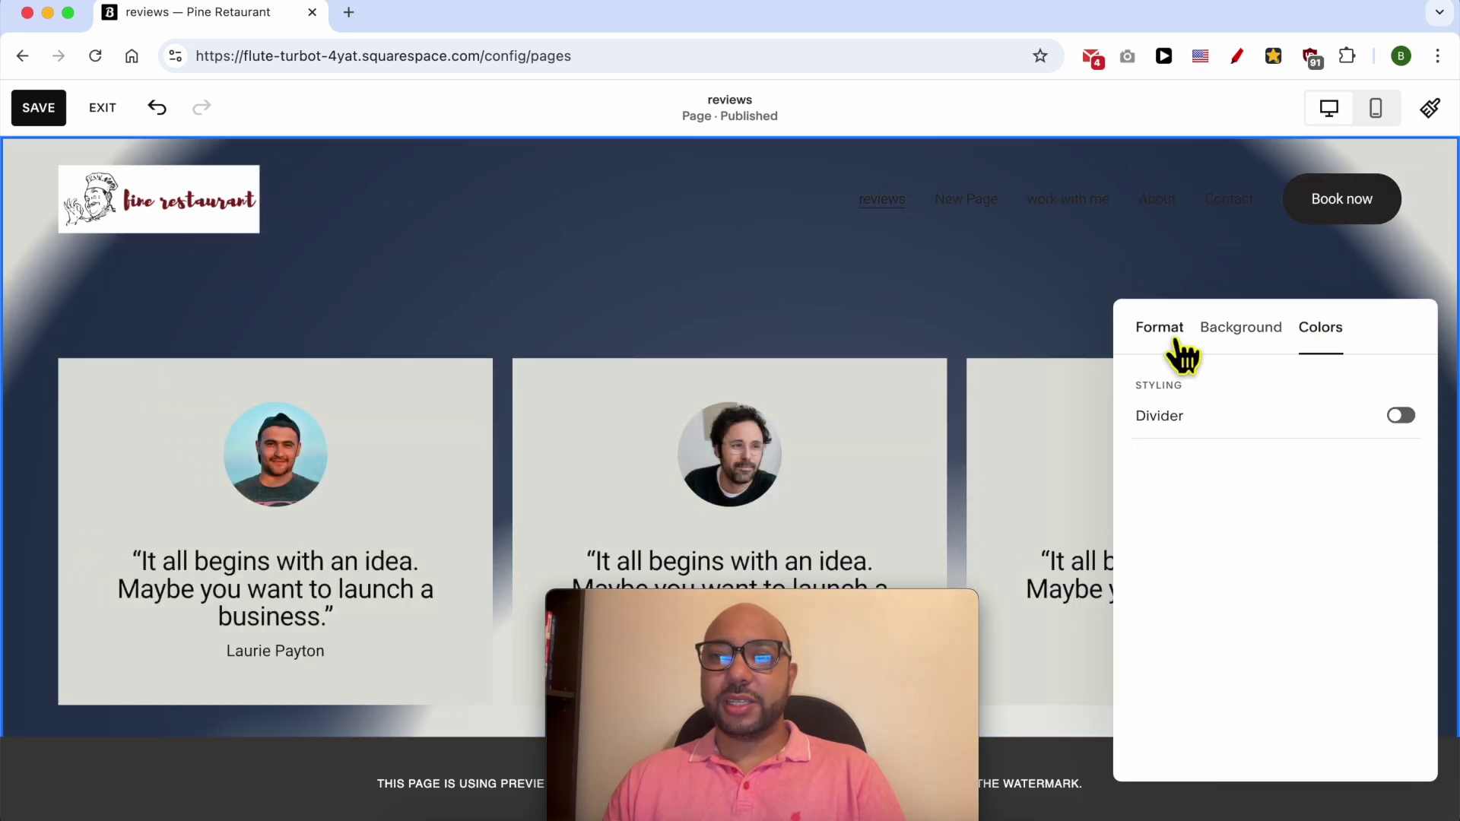
{"action": "left_click", "coordinate": [1238, 334]}
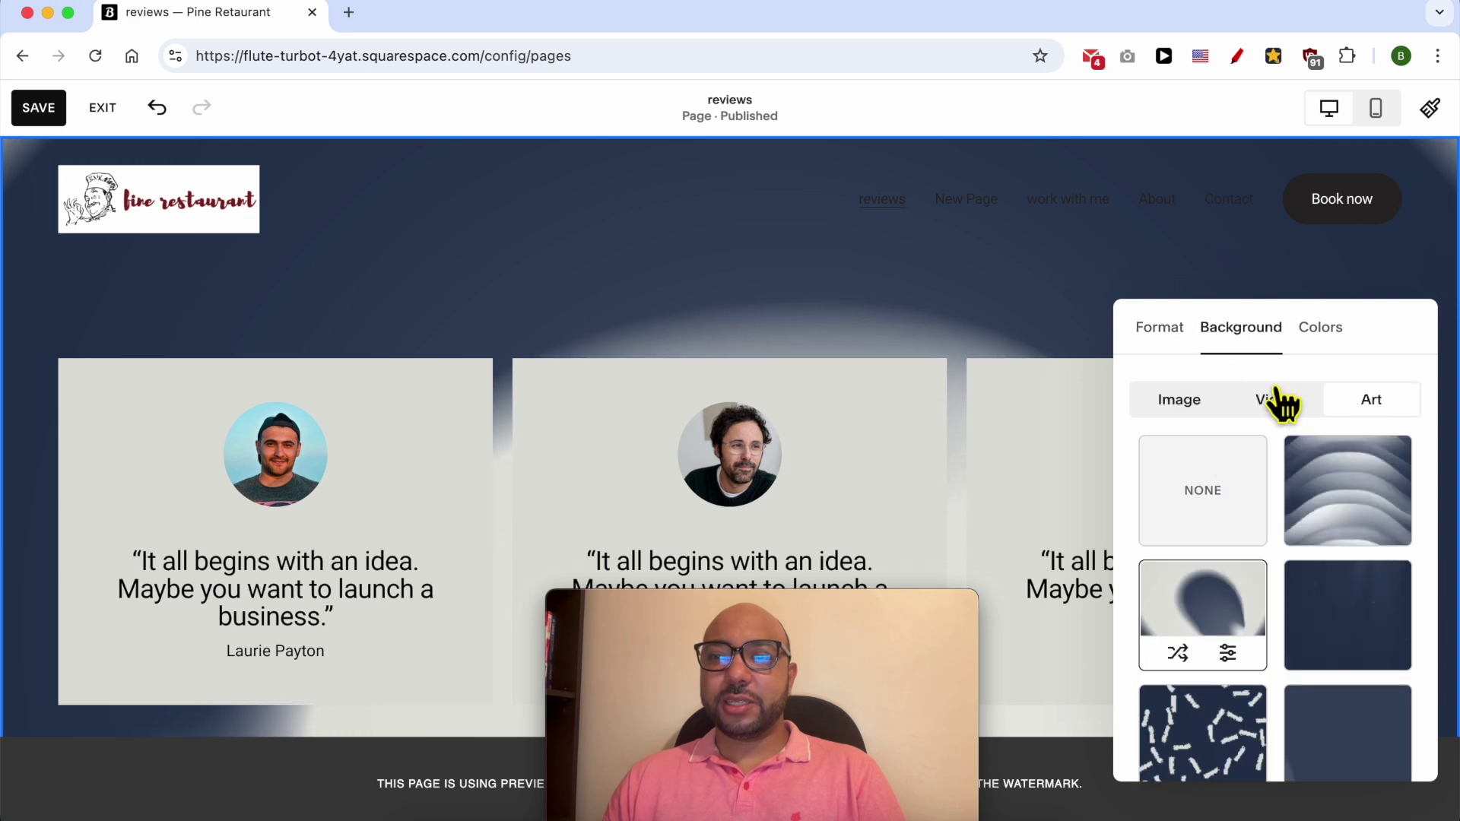
{"action": "left_click", "coordinate": [1199, 407]}
{"action": "left_click", "coordinate": [1047, 328]}
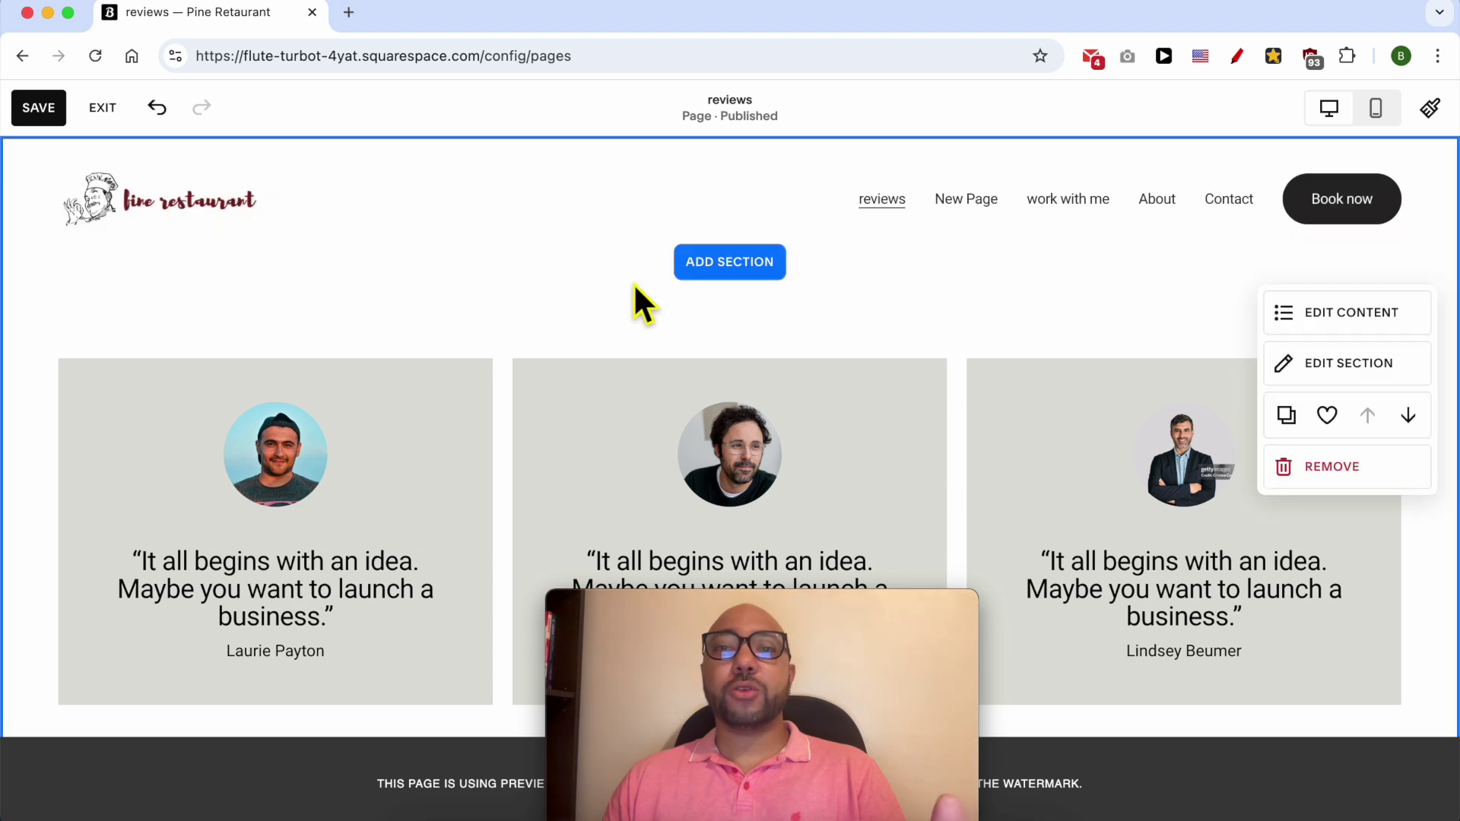
- Save the reviews page, exit the editor, and scroll through the full-screen site preview
{"action": "left_click", "coordinate": [38, 108]}
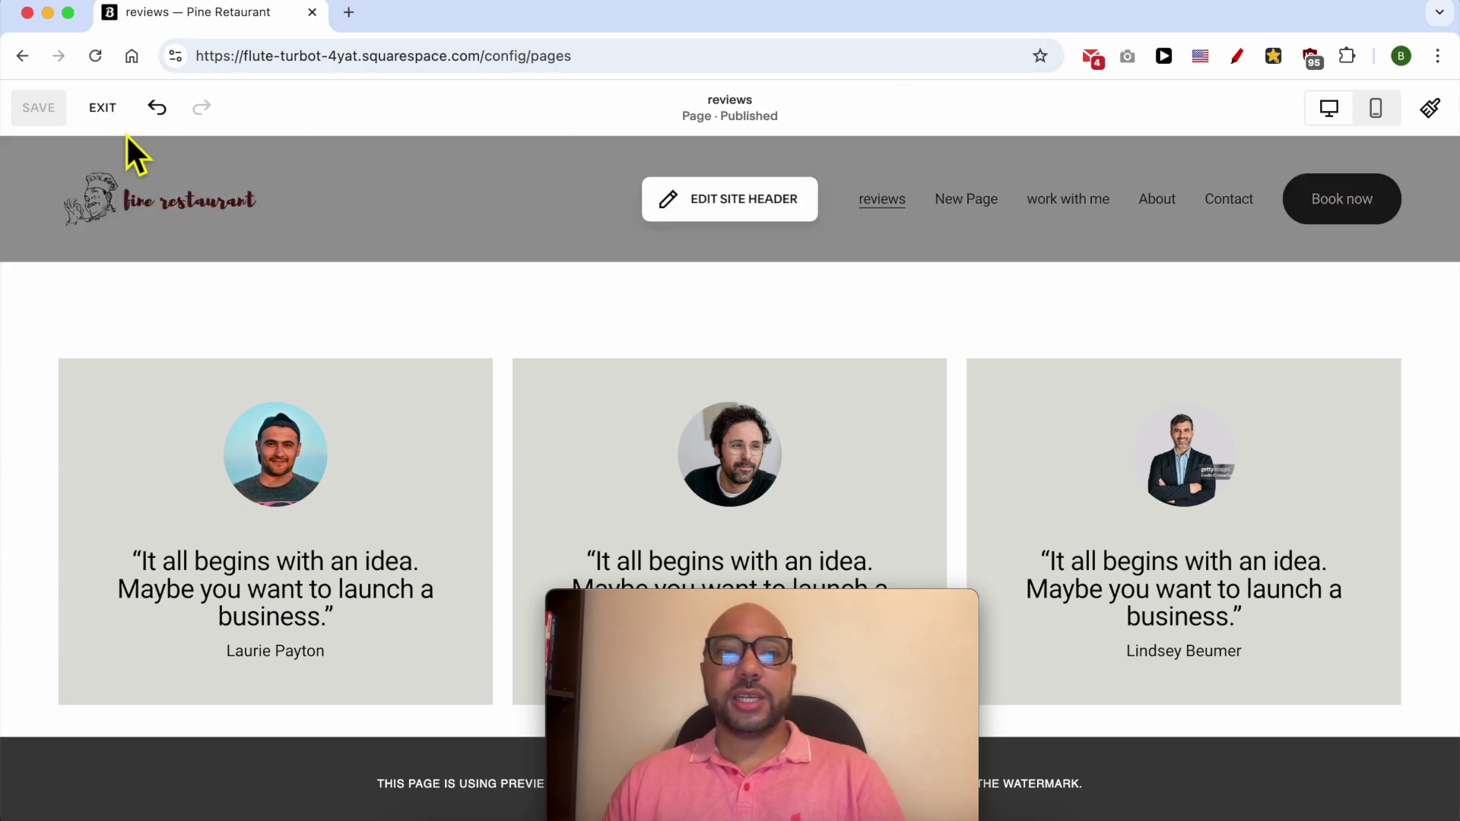
{"action": "left_click", "coordinate": [95, 110]}
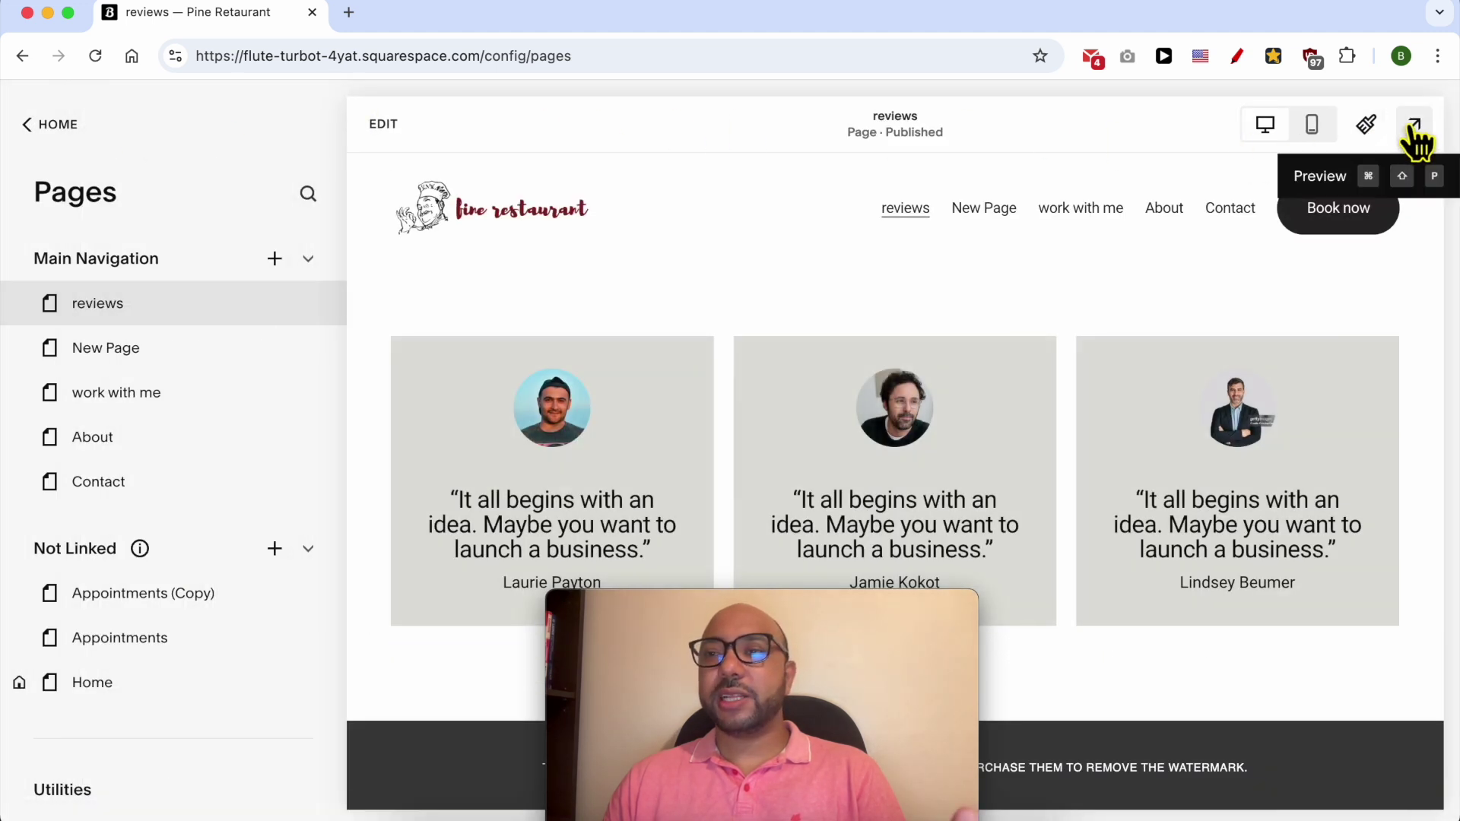
{"action": "left_click", "coordinate": [1411, 128]}
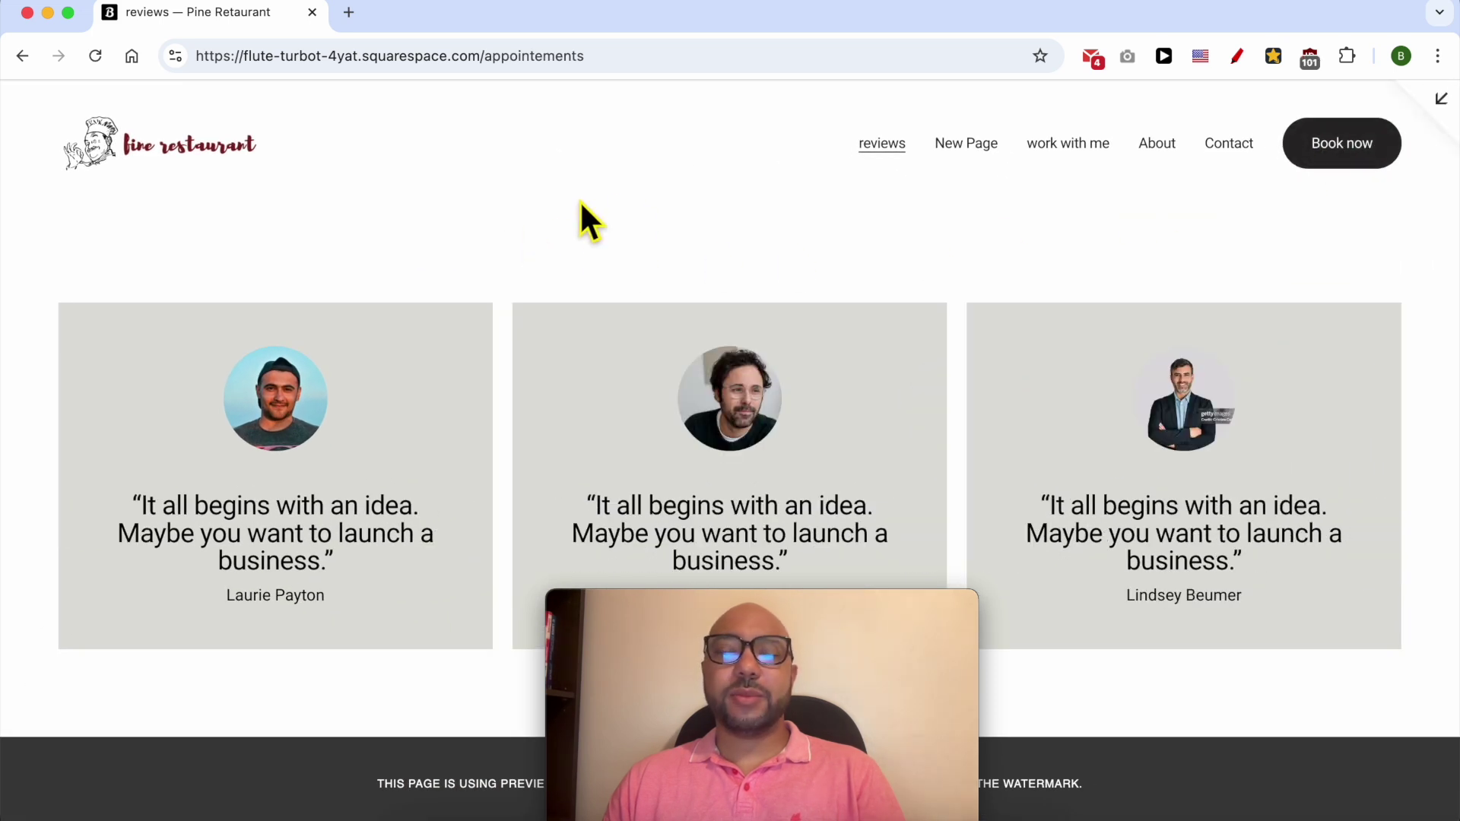
{"action": "scroll", "coordinate": [590, 248], "scroll_direction": "down", "scroll_amount": 8}
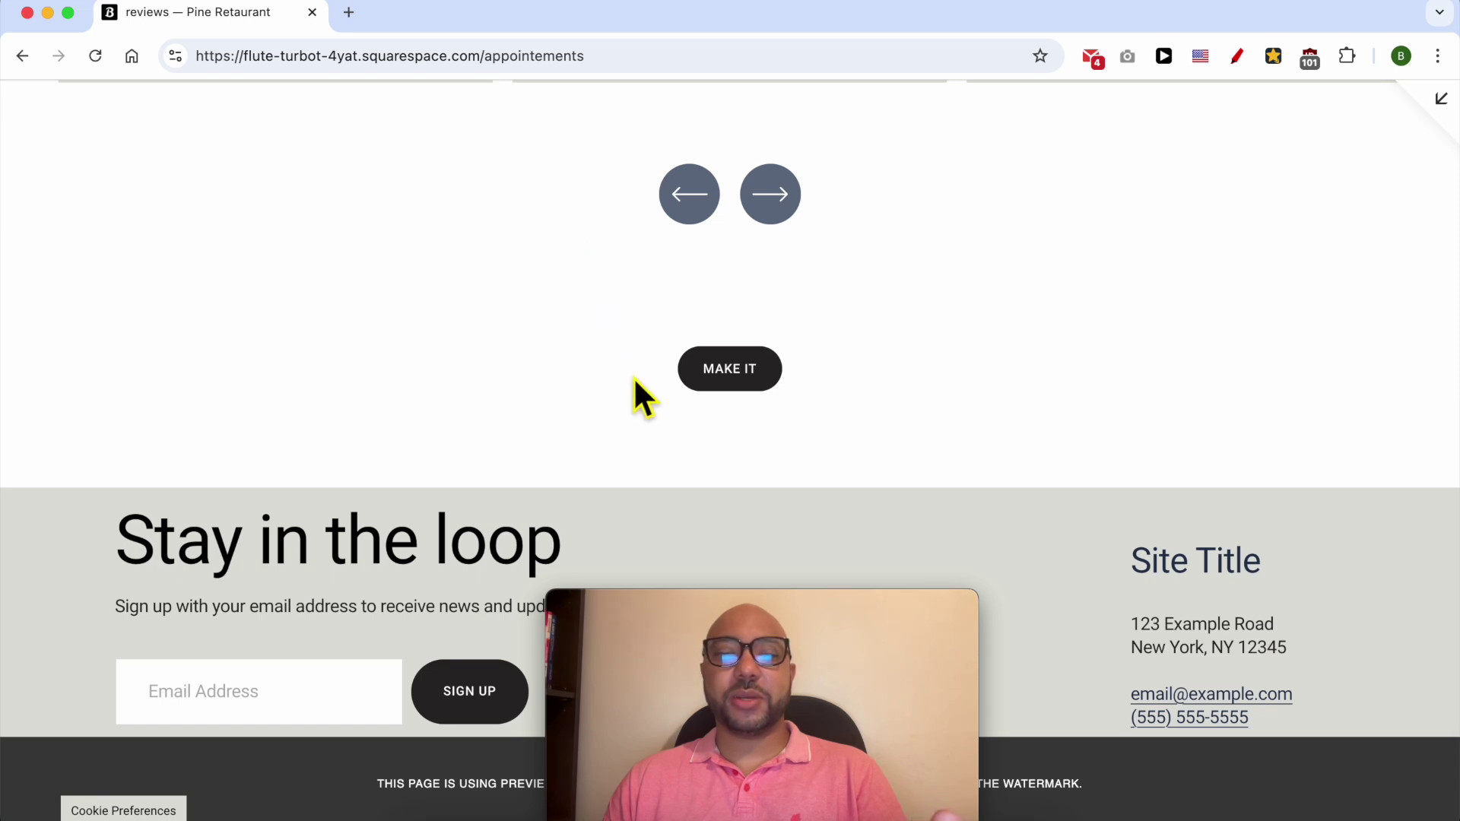
{"action": "left_click_drag", "start_coordinate": [1444, 228], "coordinate": [1385, 251]}
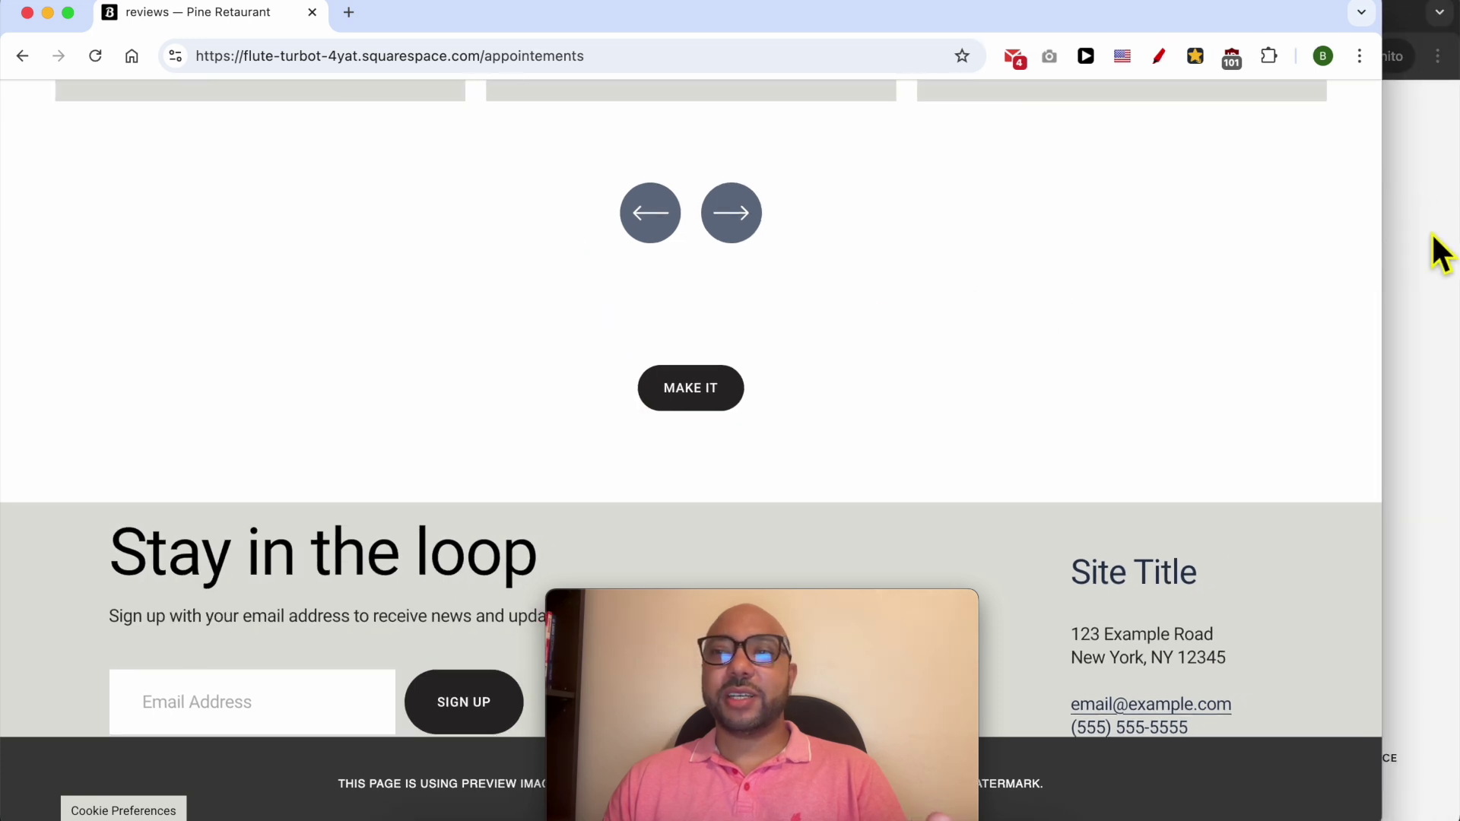
{"action": "left_click", "coordinate": [1434, 251]}
{"action": "left_click", "coordinate": [371, 67]}
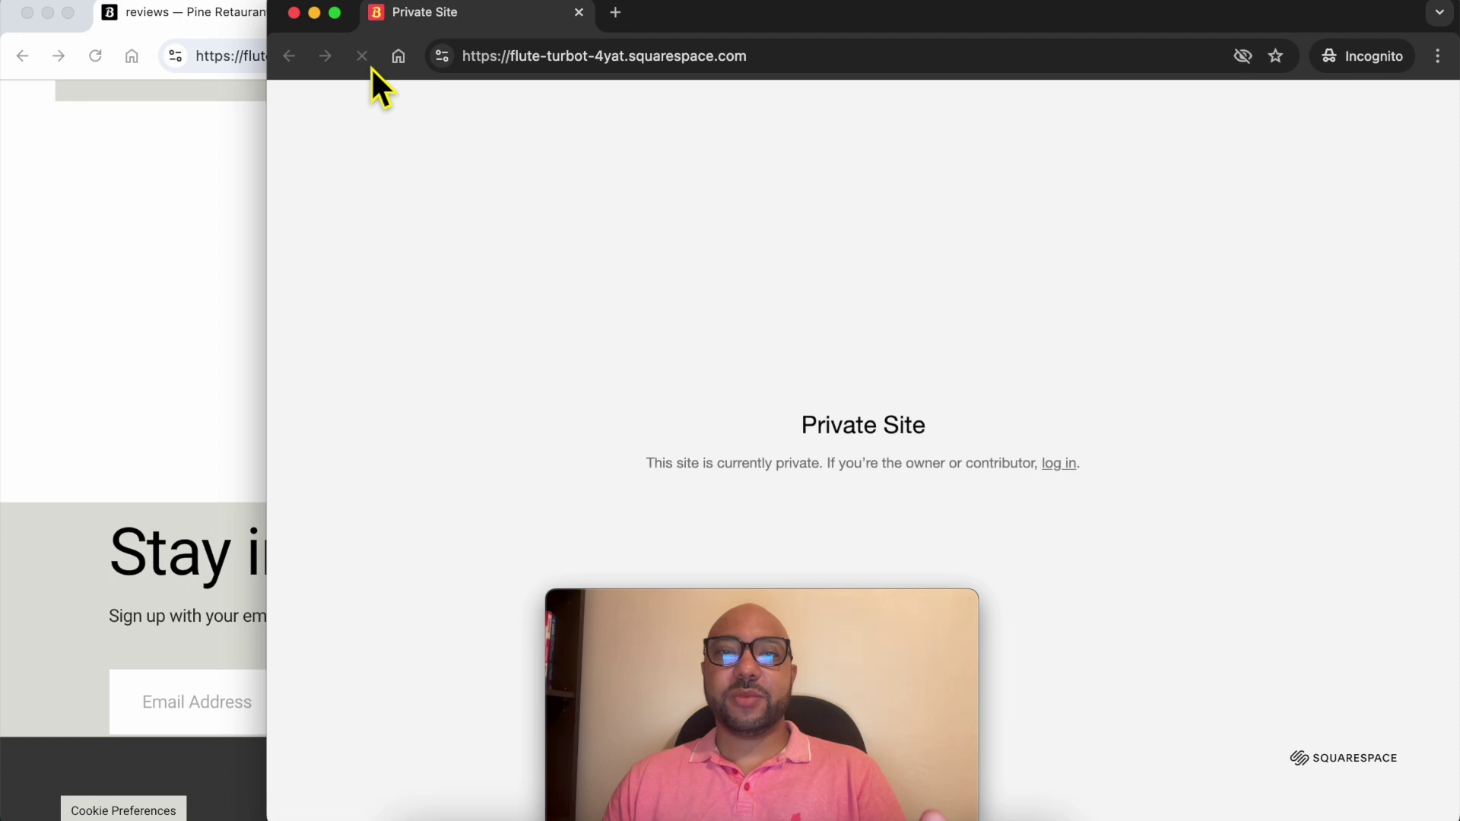
{"action": "left_click", "coordinate": [222, 163]}
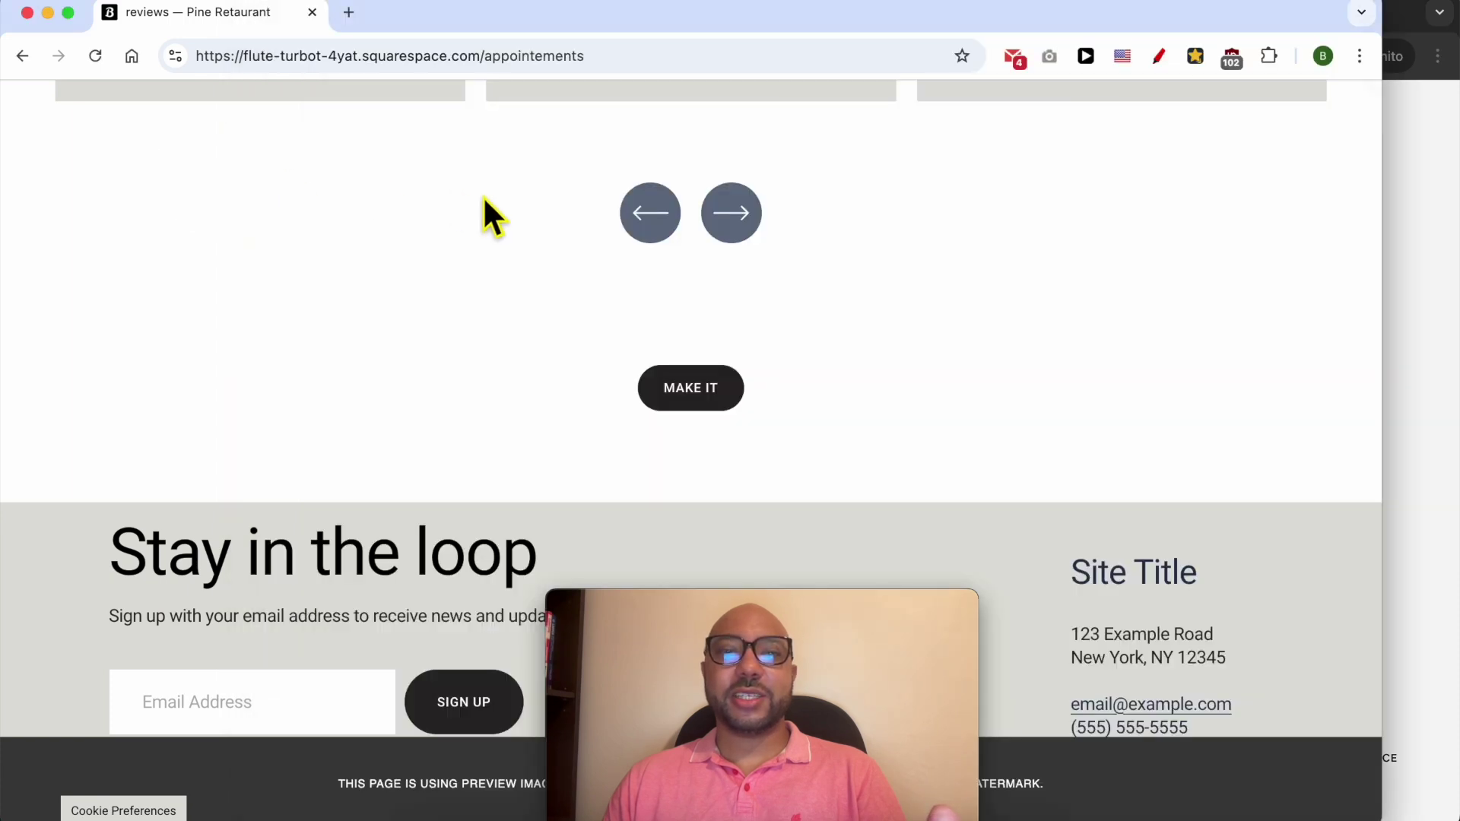
{"action": "scroll", "coordinate": [754, 263], "scroll_direction": "up", "scroll_amount": 7}
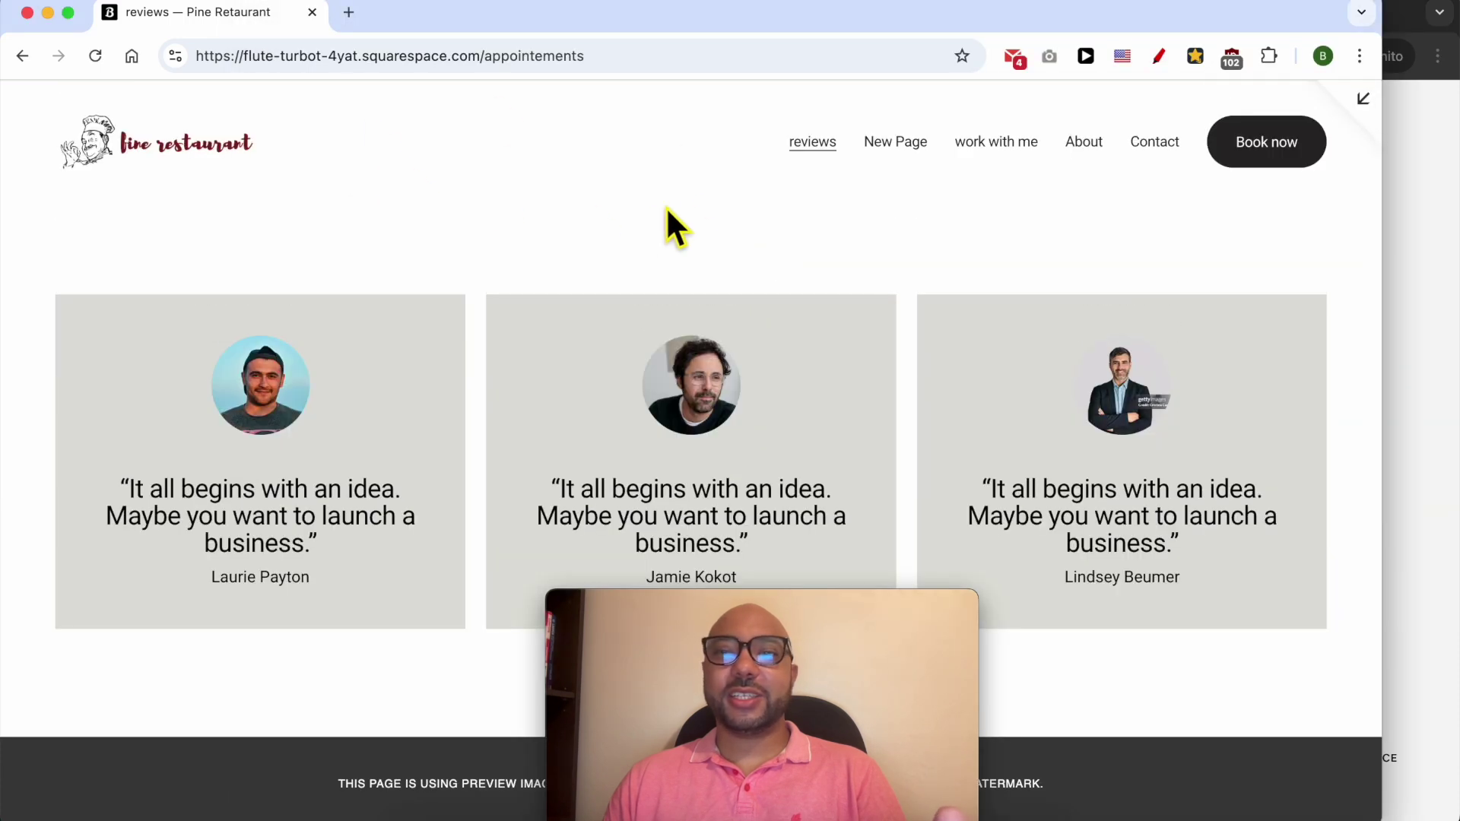